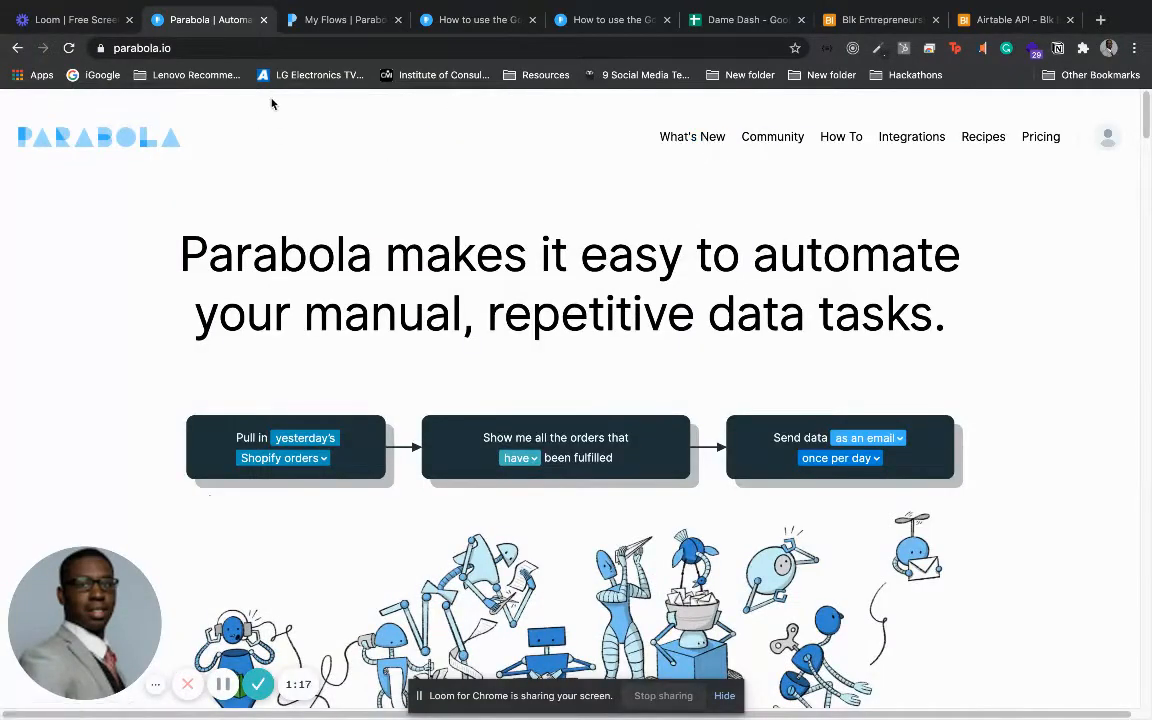
Open the Parabola flows overview and create a new flow.
click(345, 20)
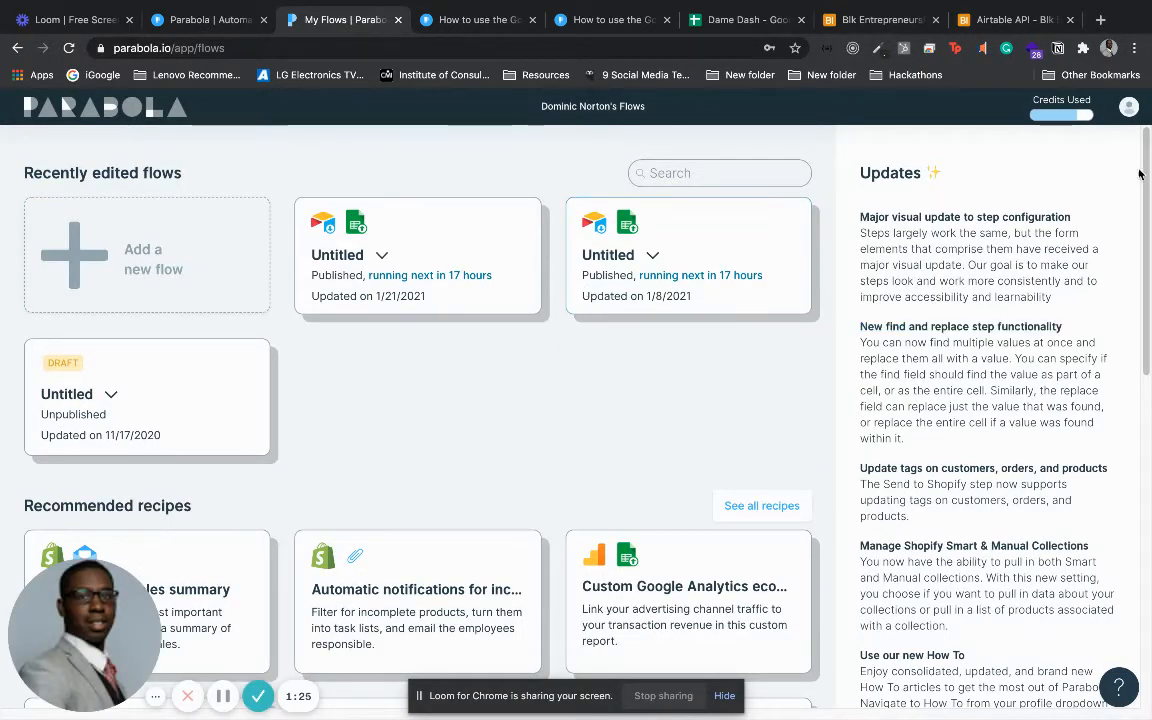
mouse_move(1139, 174)
mouse_down()
mouse_move(1121, 422)
mouse_move(1127, 177)
mouse_up()
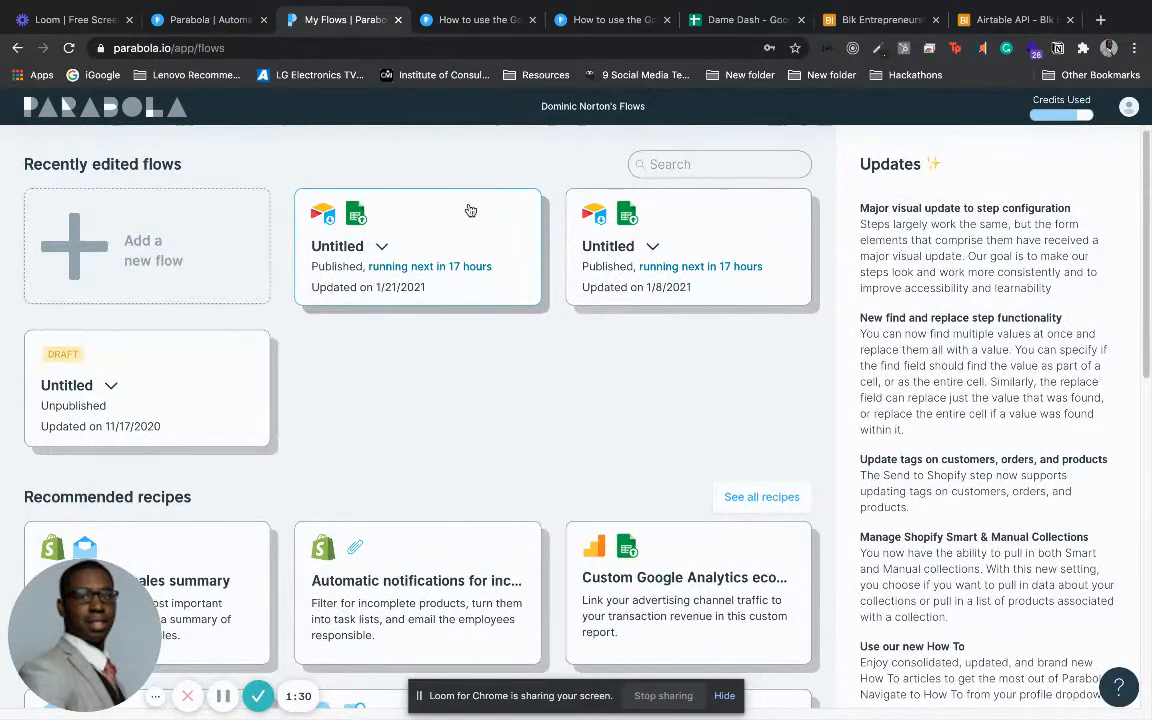
click(172, 257)
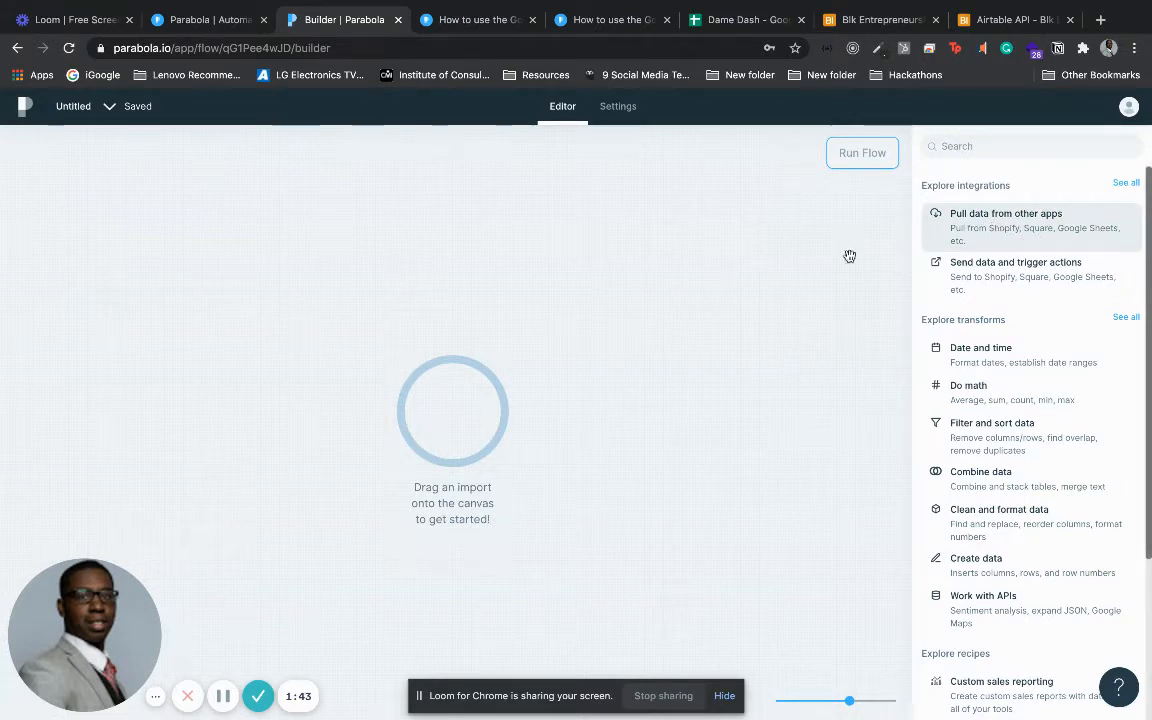
Add a Pull from Airtable import to the empty flow canvas.
click(1032, 229)
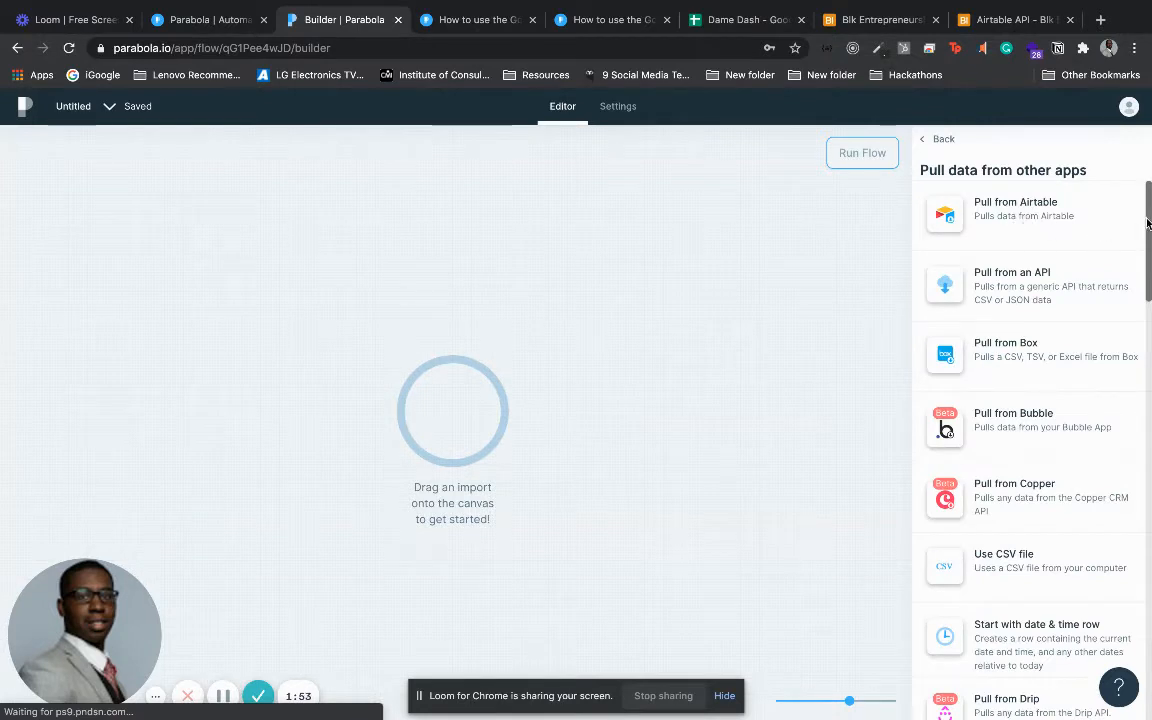
mouse_move(1148, 222)
mouse_down()
mouse_move(1148, 652)
mouse_move(1150, 207)
mouse_up()
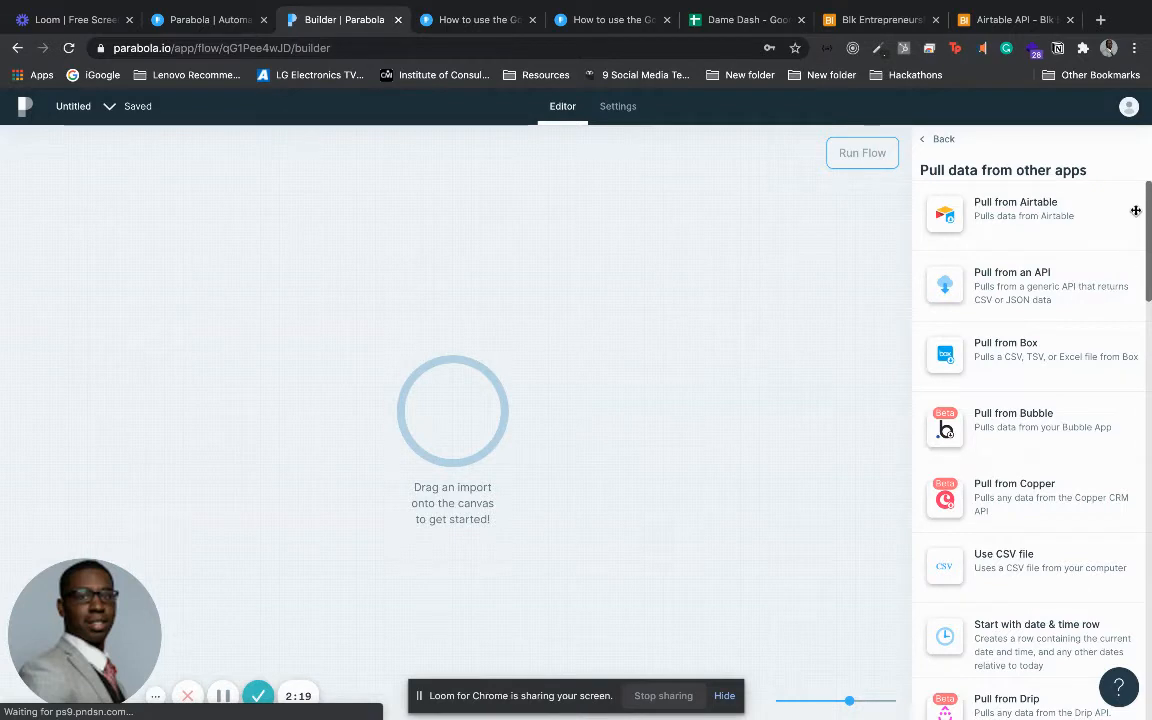
drag(1025, 220, 363, 390)
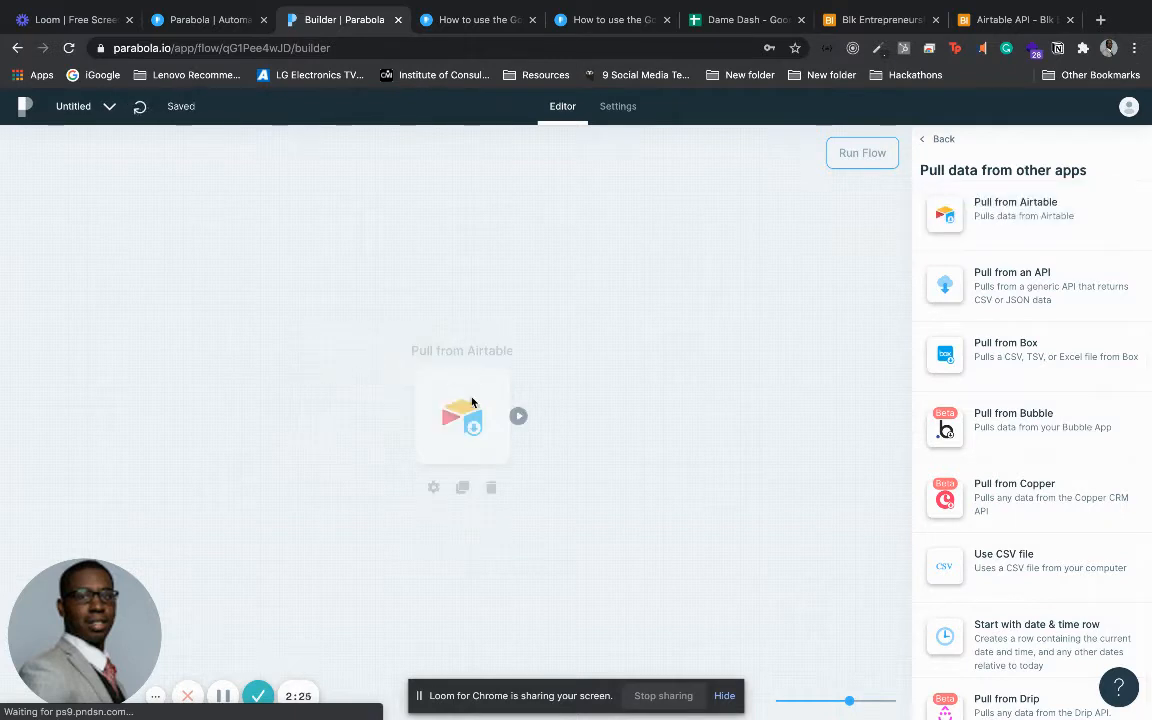
Open the Pull from Airtable settings, start the authorization, and check the Airtable API documentation for the Blk Entrepreneurship base.
click(433, 488)
click(241, 412)
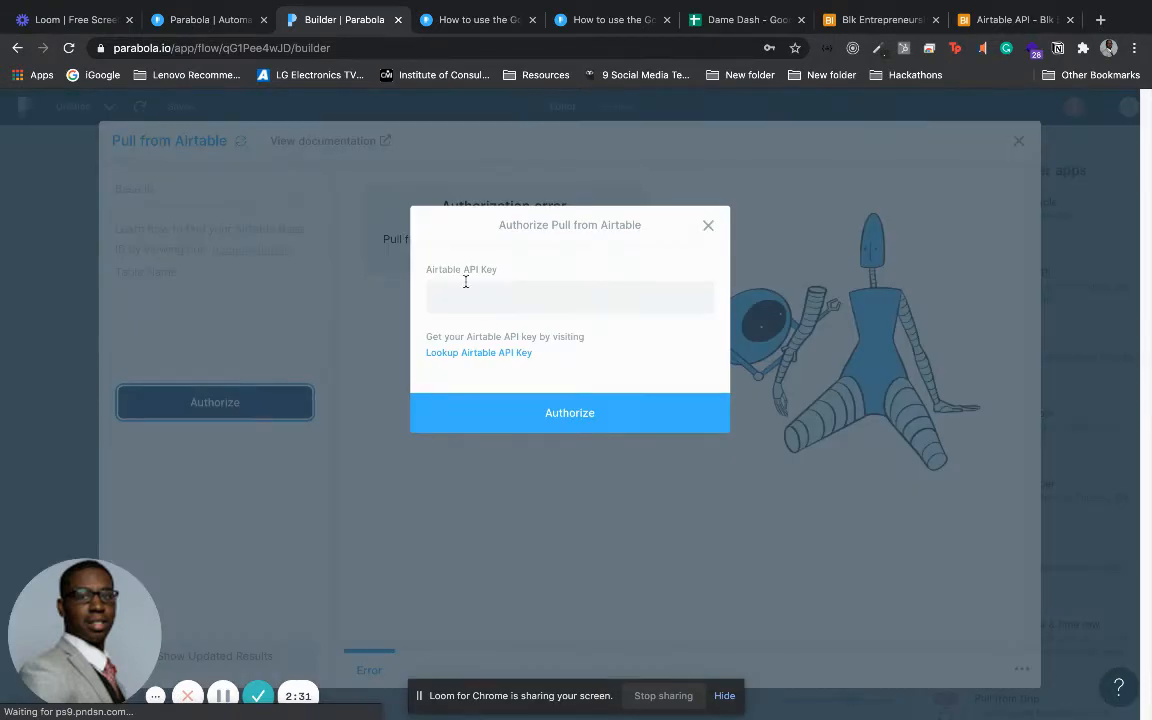
click(994, 21)
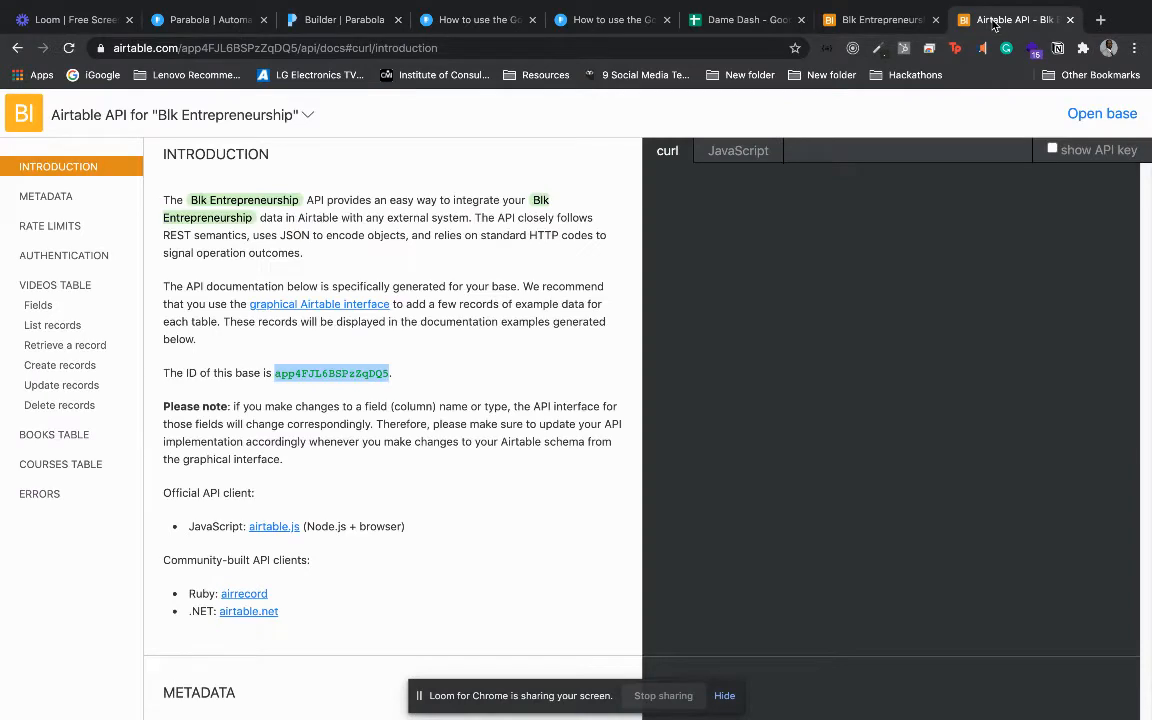
click(427, 342)
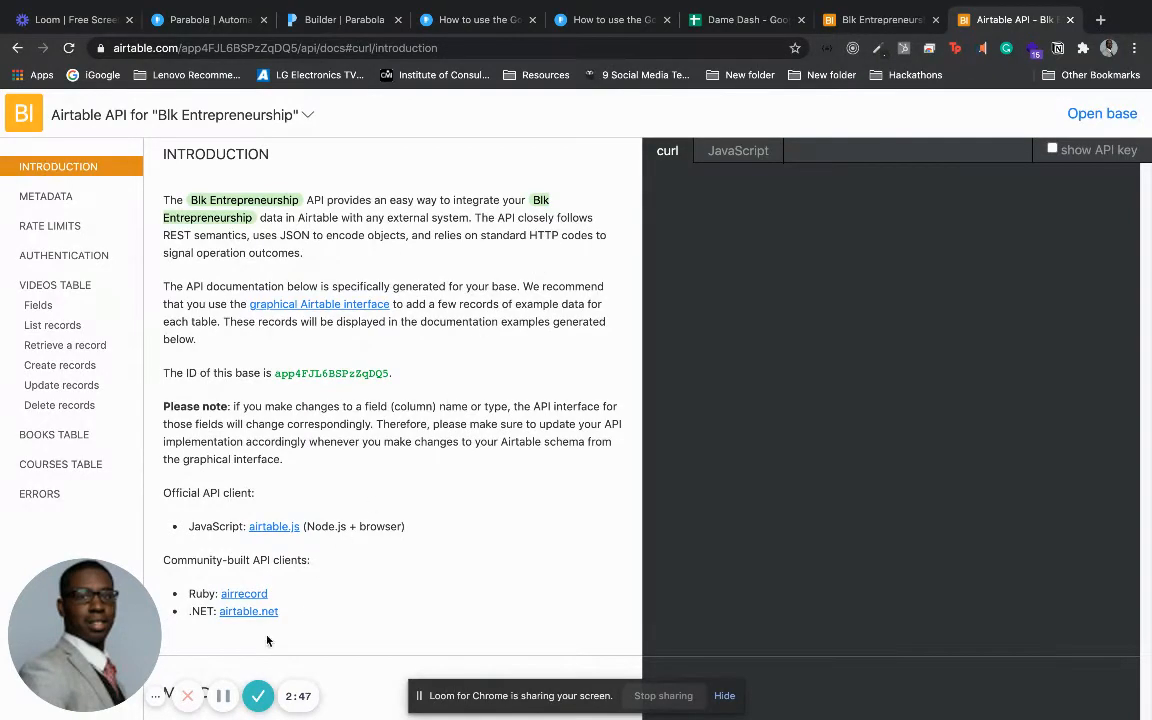
click(222, 696)
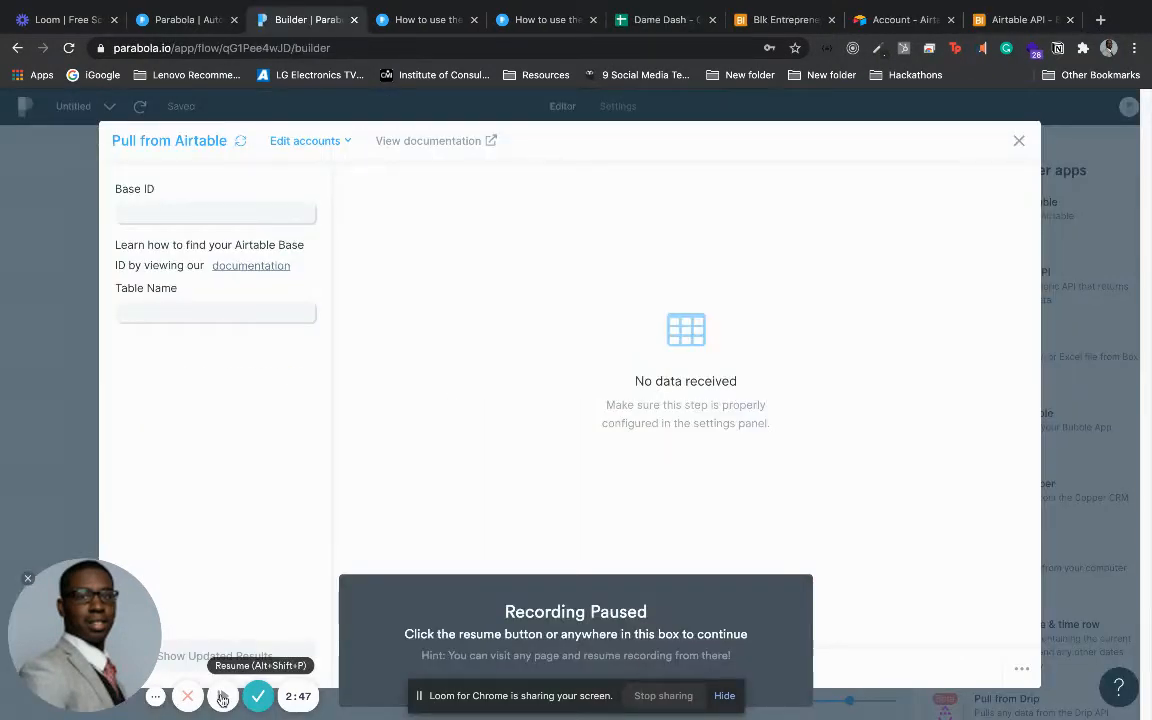
click(222, 696)
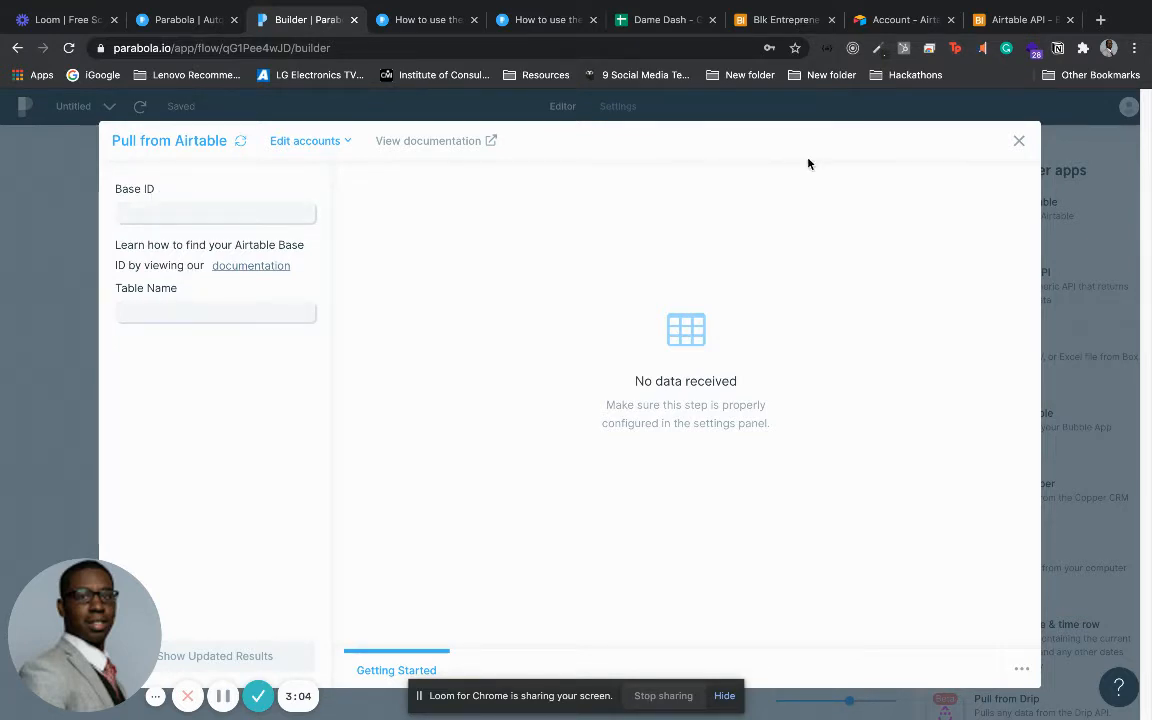
Copy the base ID from the Blk Entrepreneurship API documentation into Base ID and set Table Name to Videos.
click(786, 20)
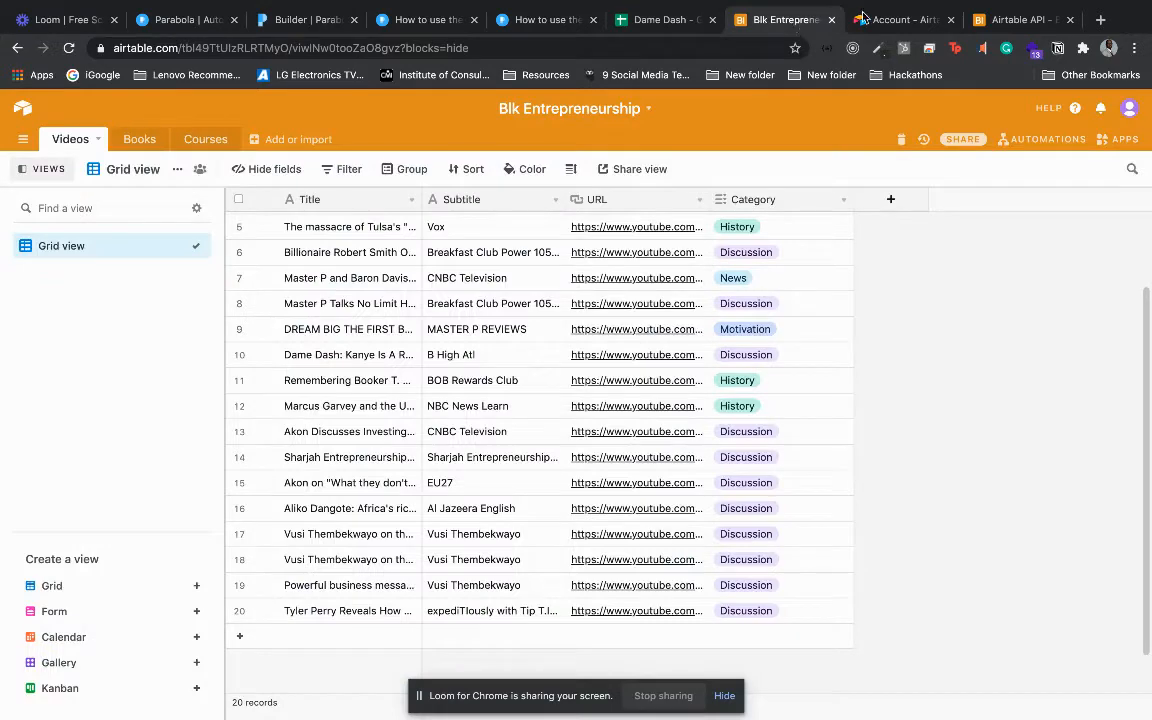
click(997, 22)
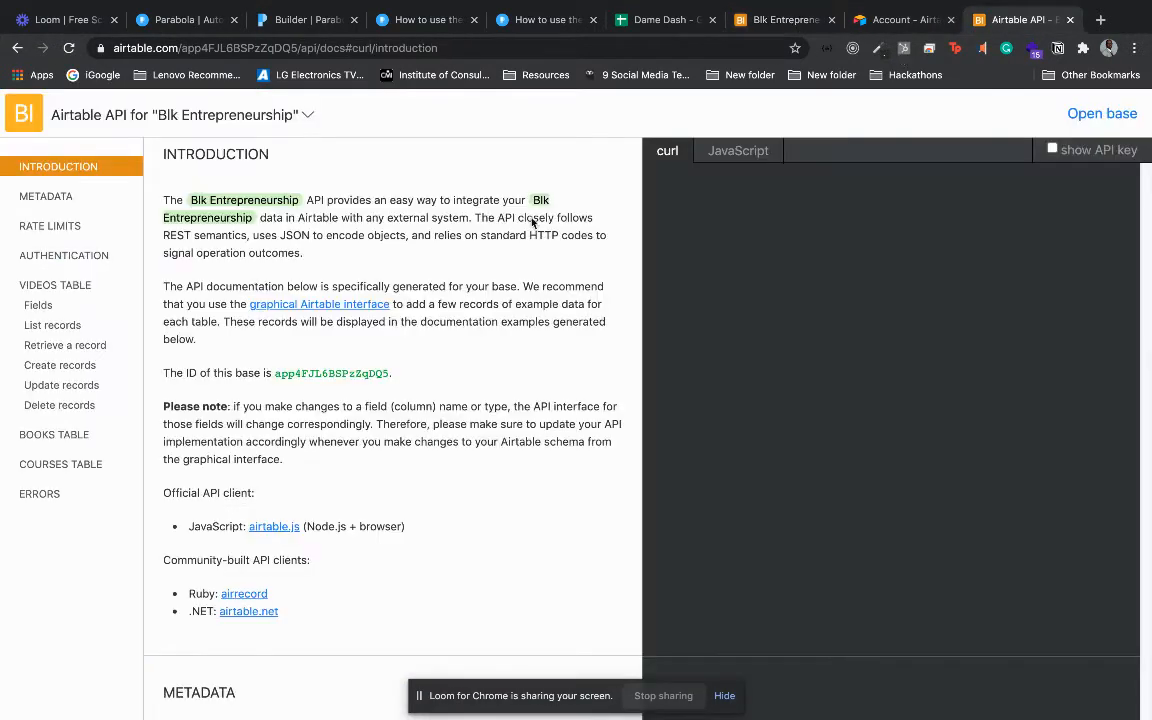
drag(390, 373, 272, 372)
key(ctrl+c)
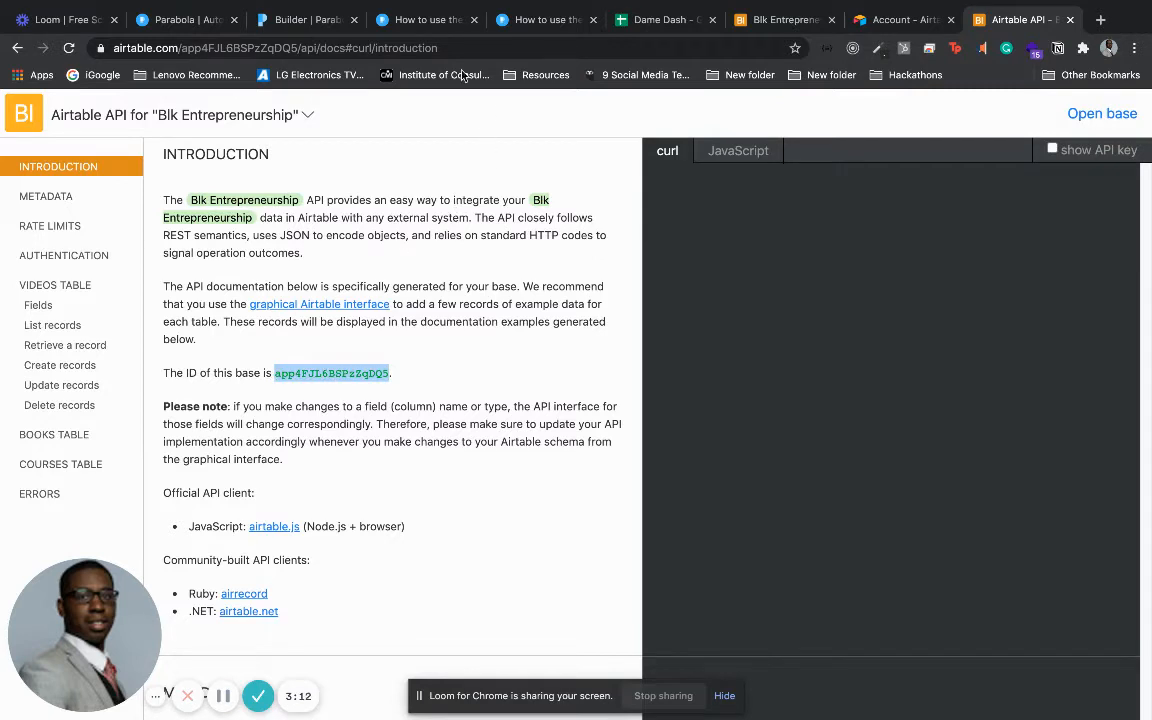
click(265, 25)
click(198, 213)
key(ctrl+v)
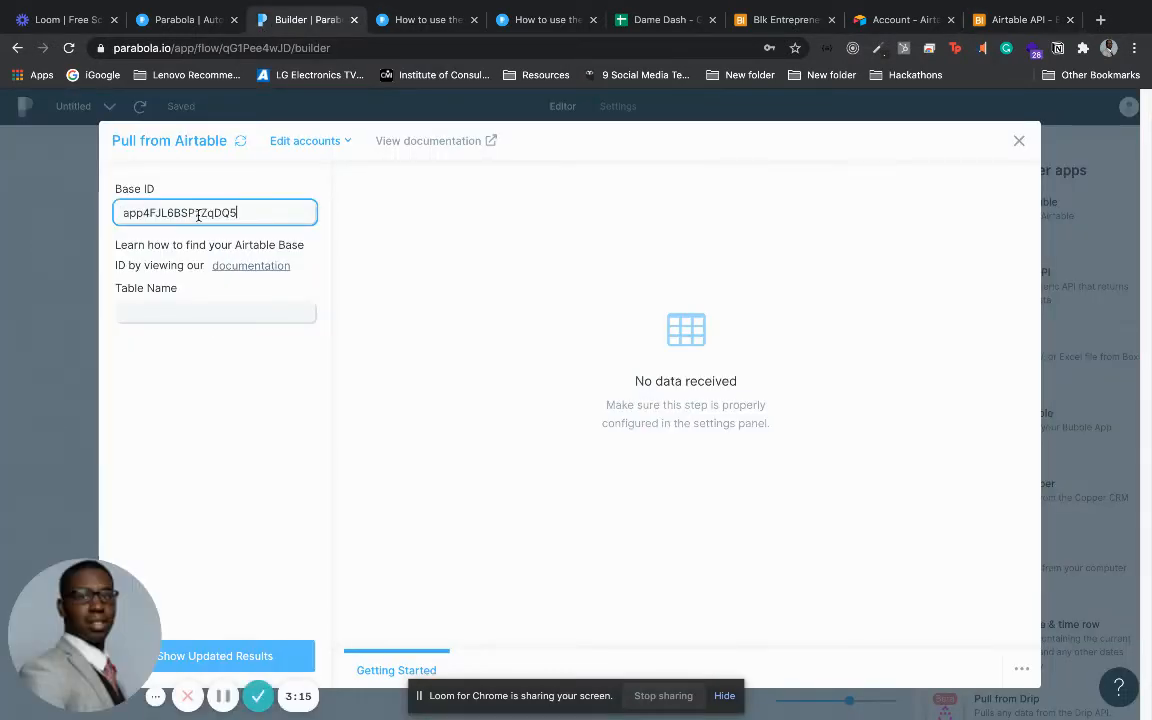
click(194, 309)
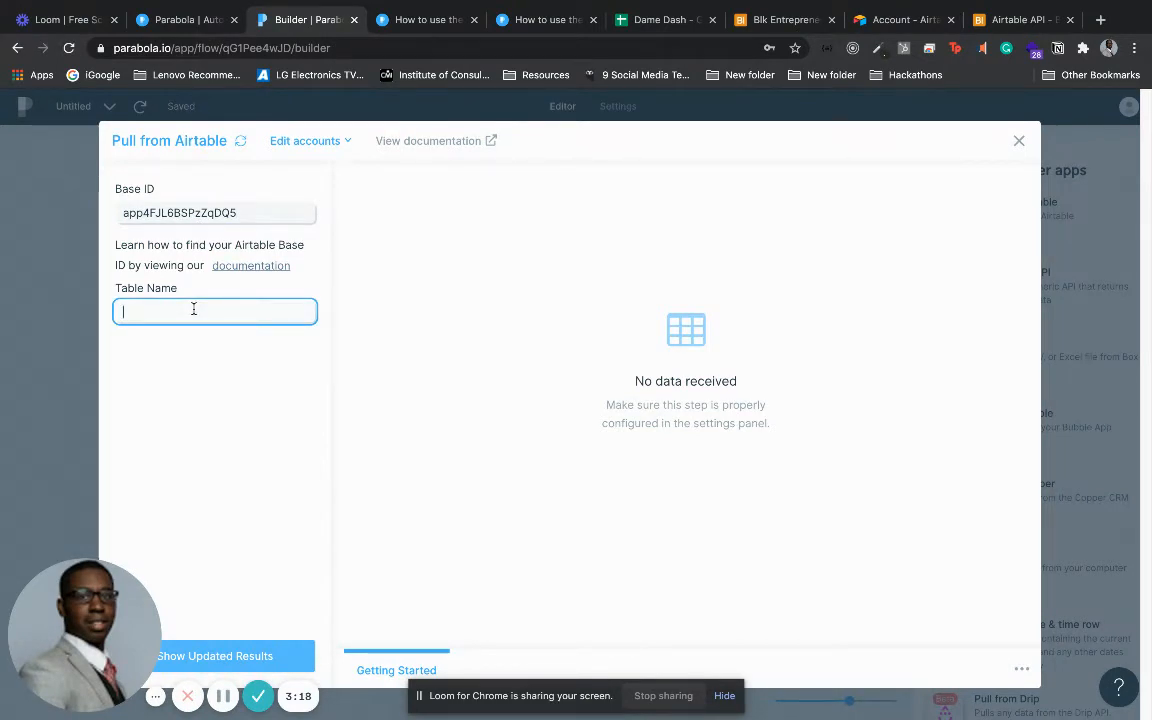
text(Videos)
Examine the Blk Entrepreneurship base and the site built from it at blkentrepreneurship.softr.io, including its video listings, Resources options and Books page.
click(778, 22)
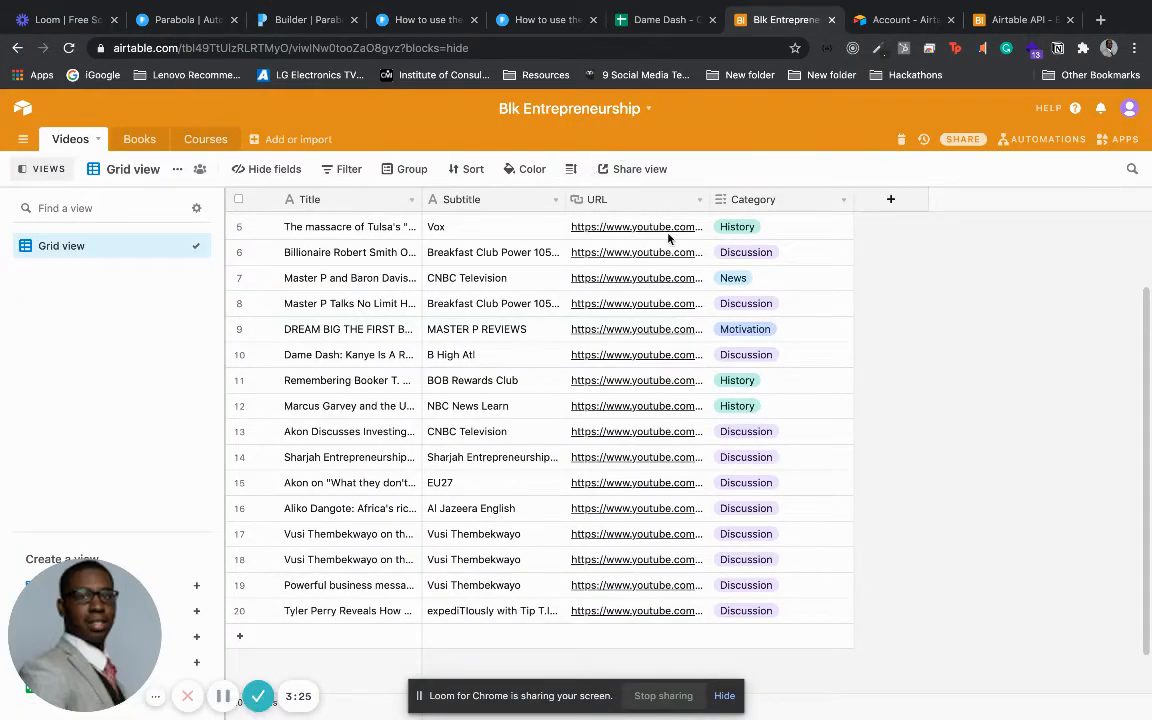
click(1101, 21)
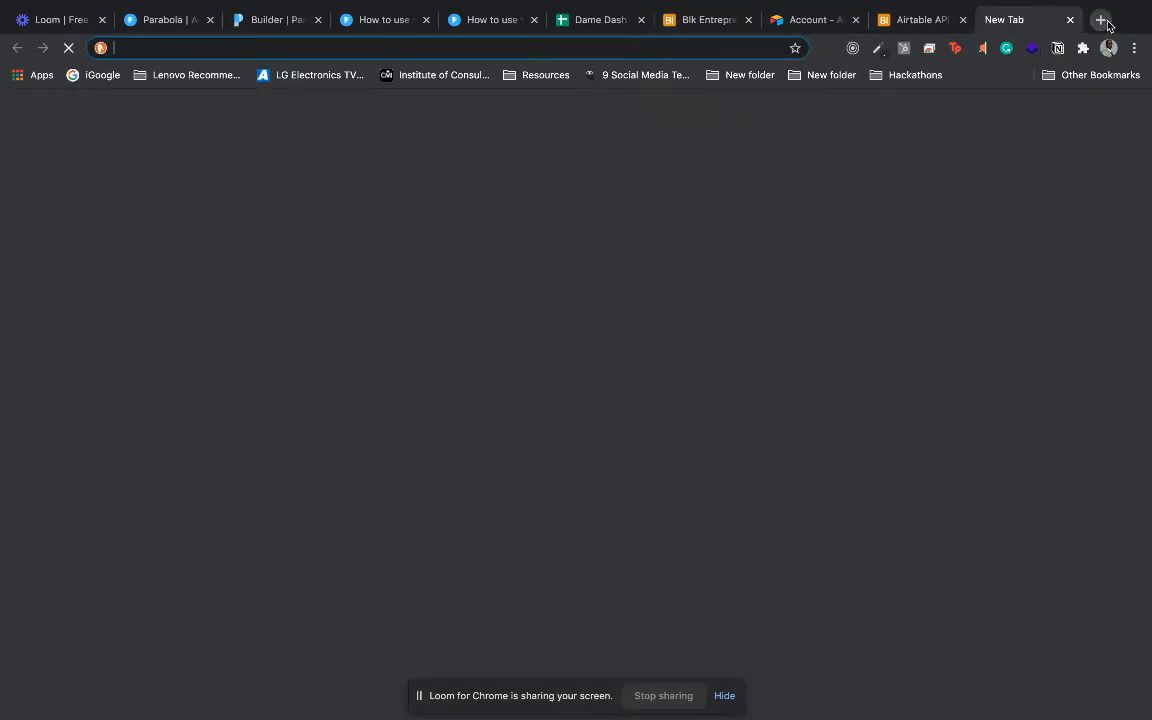
text(blk)
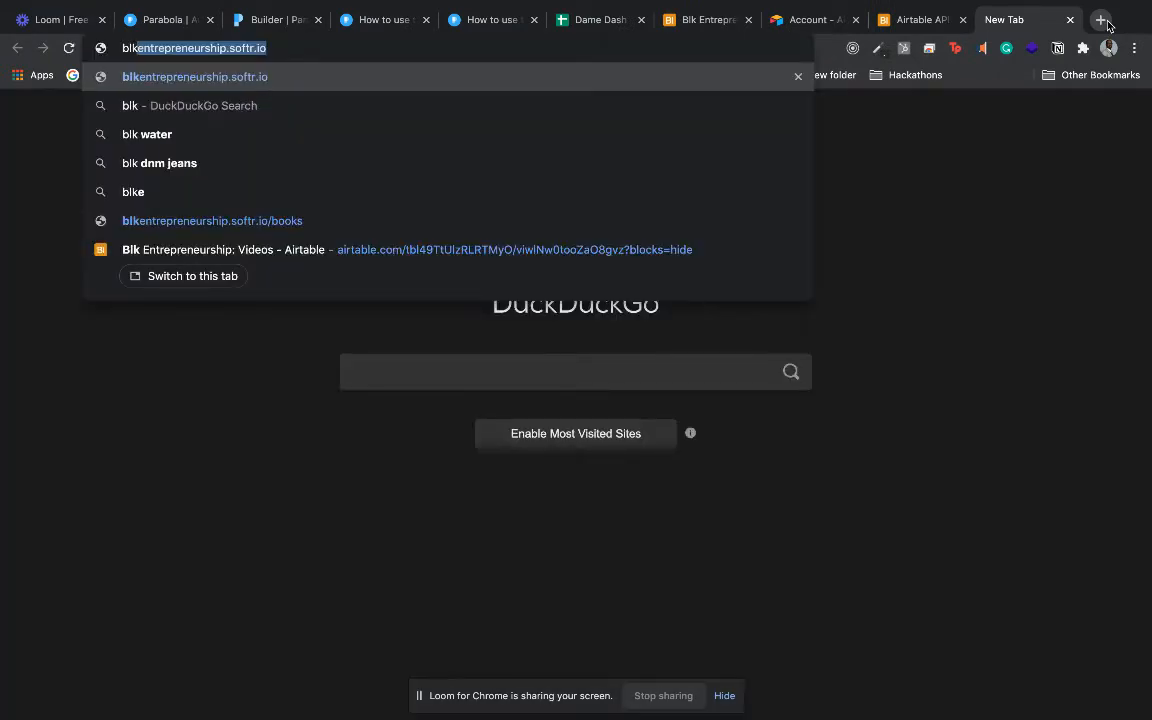
key(Return)
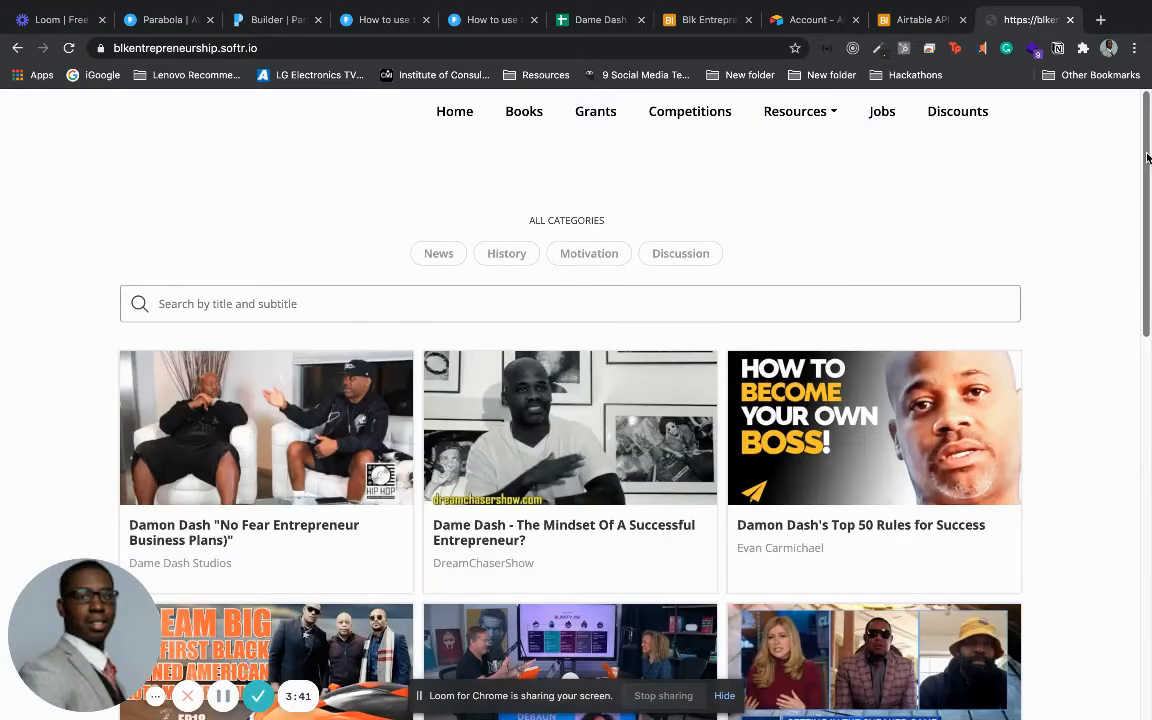
drag(1147, 157, 1133, 307)
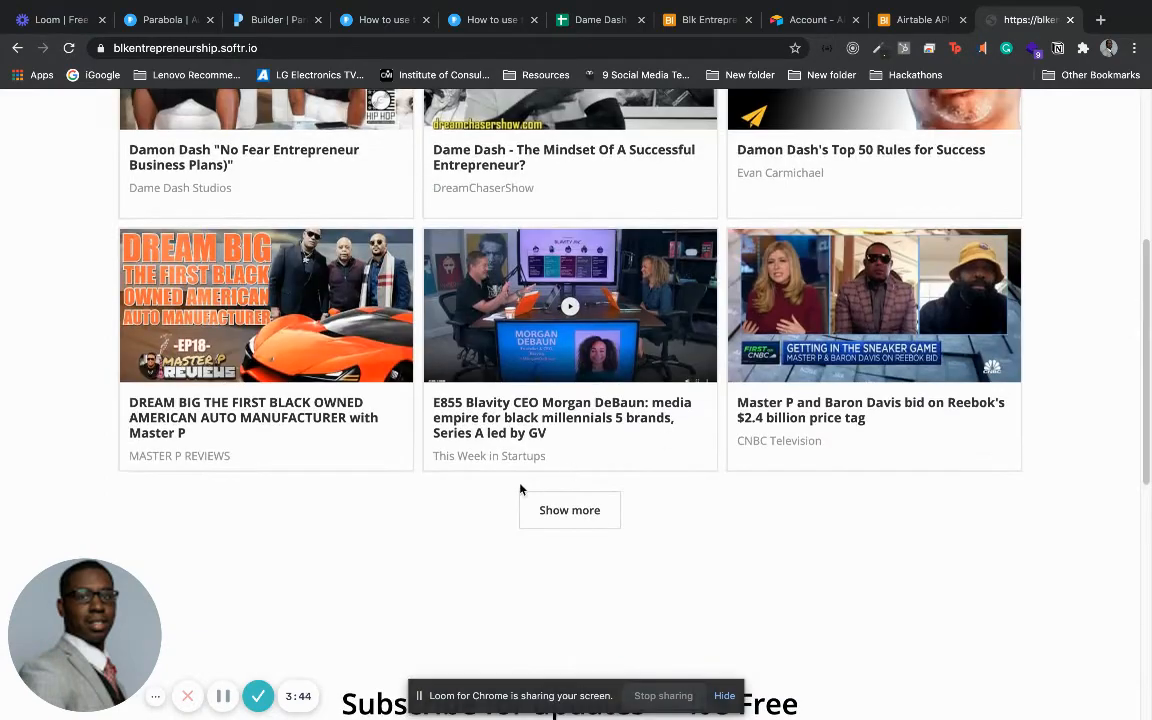
click(555, 509)
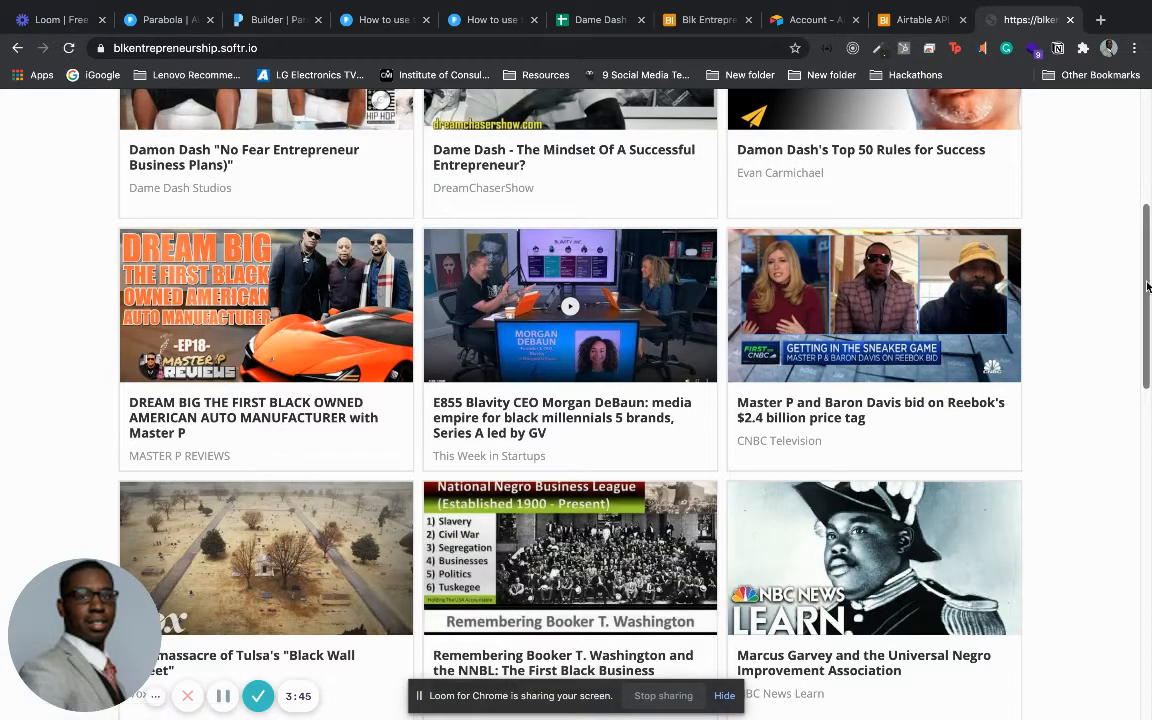
drag(1147, 287, 1147, 160)
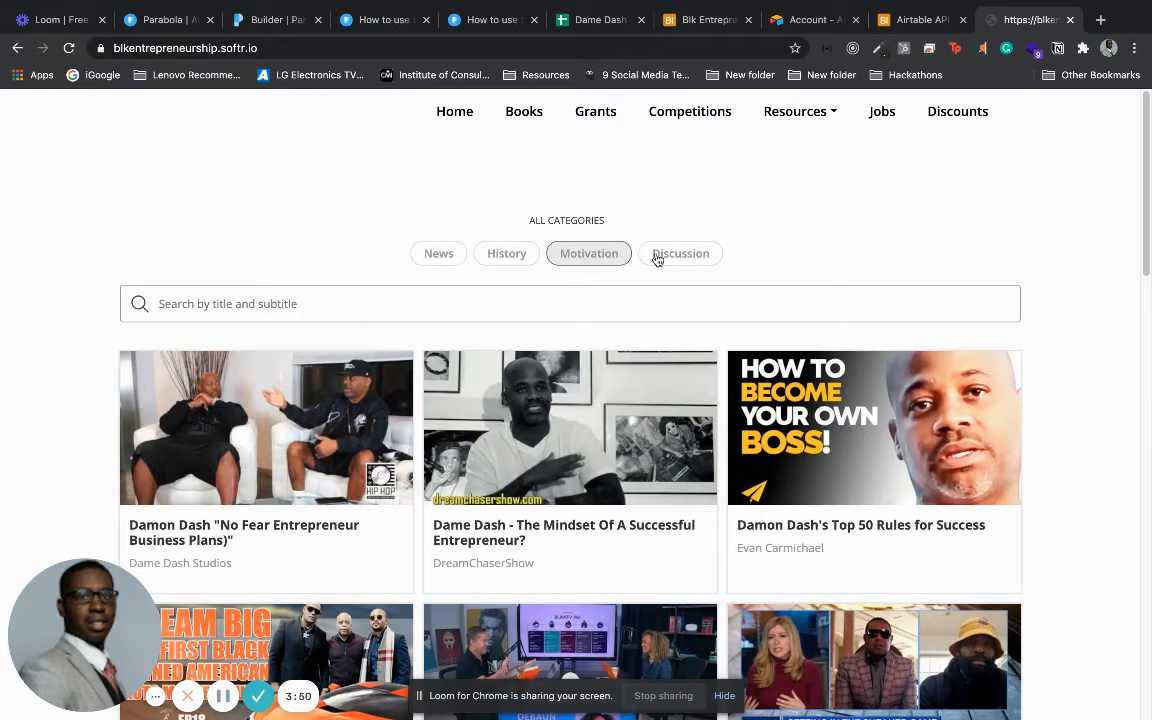
click(786, 119)
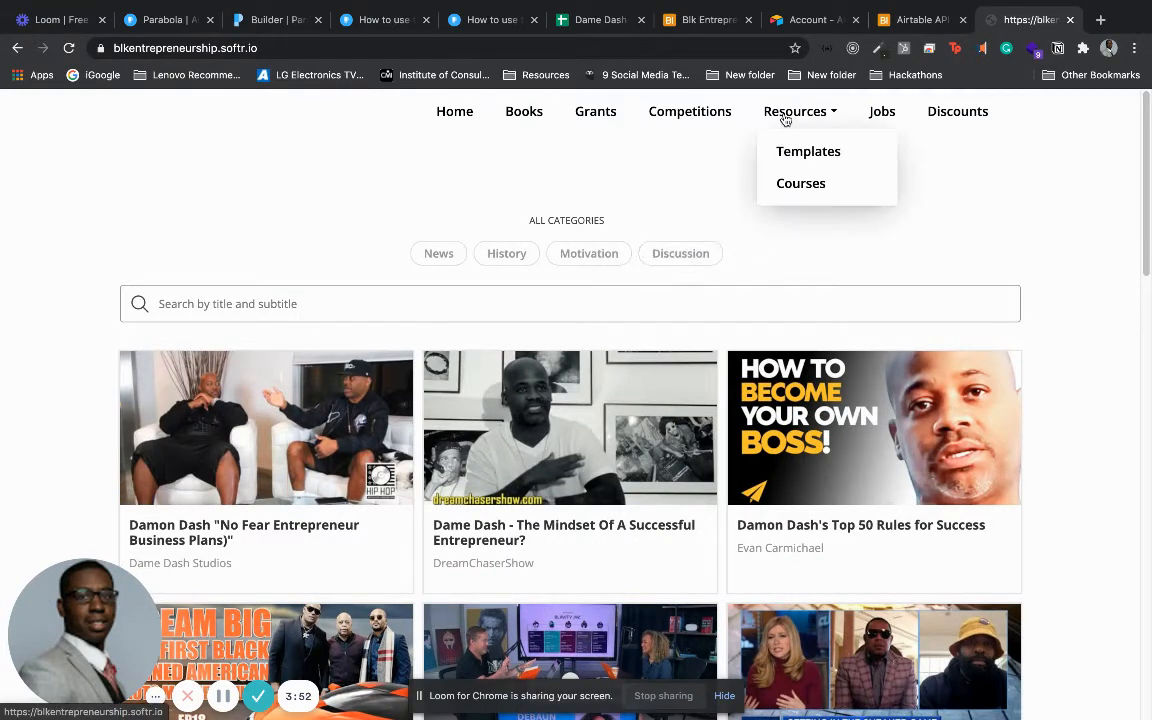
click(517, 114)
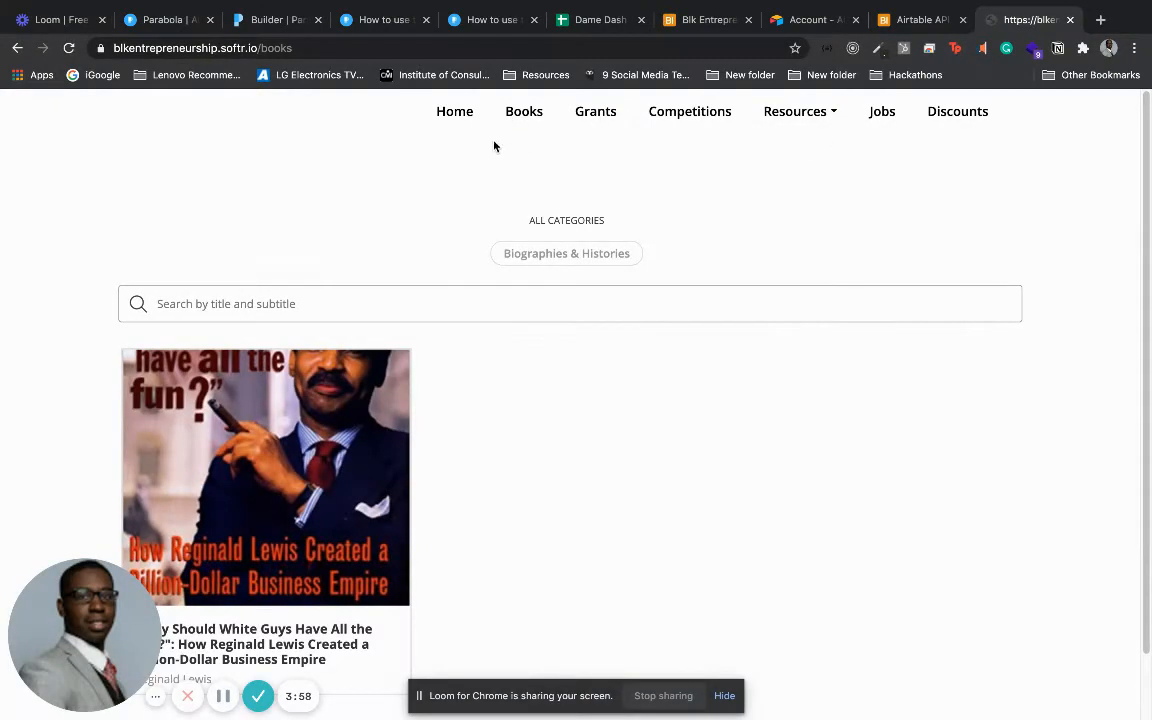
click(455, 114)
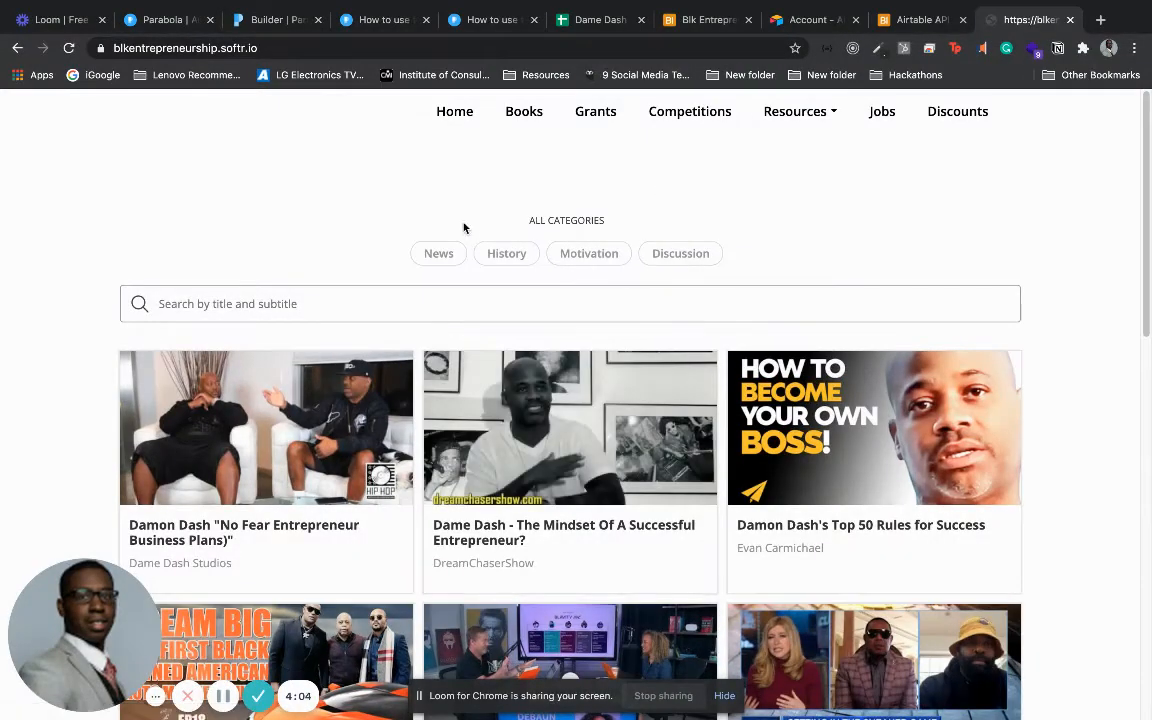
click(692, 31)
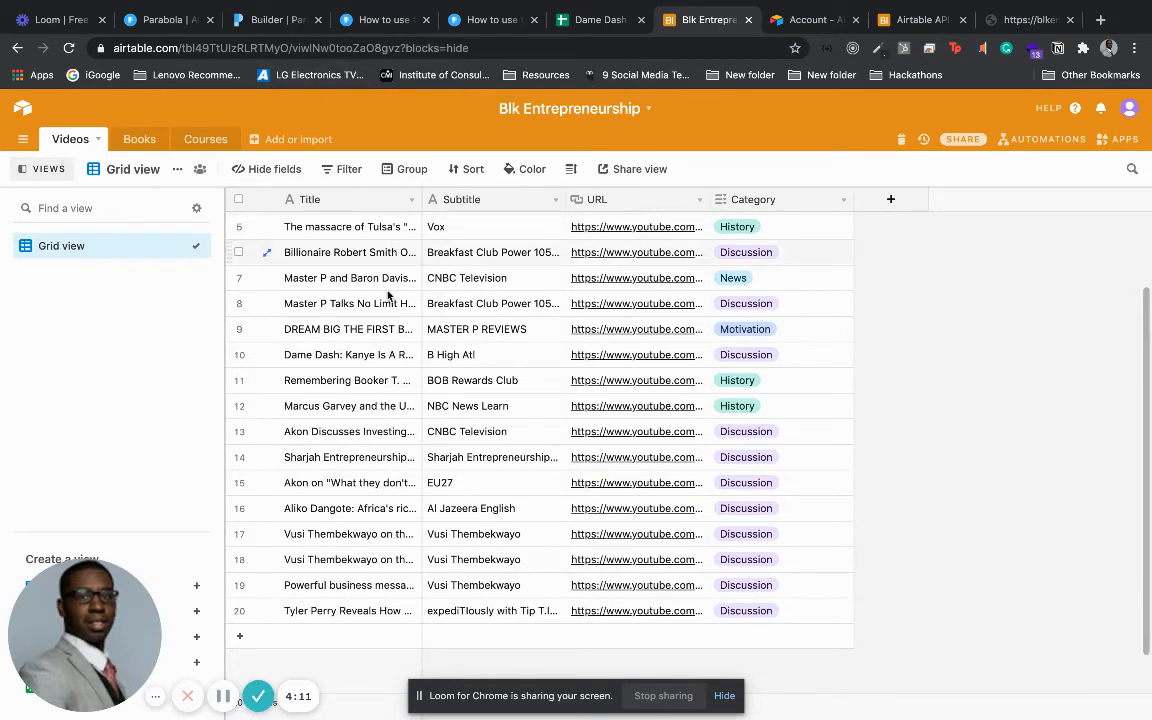
Return to the Parabola flow builder, load the updated results for the Videos table, and close the import settings.
click(357, 22)
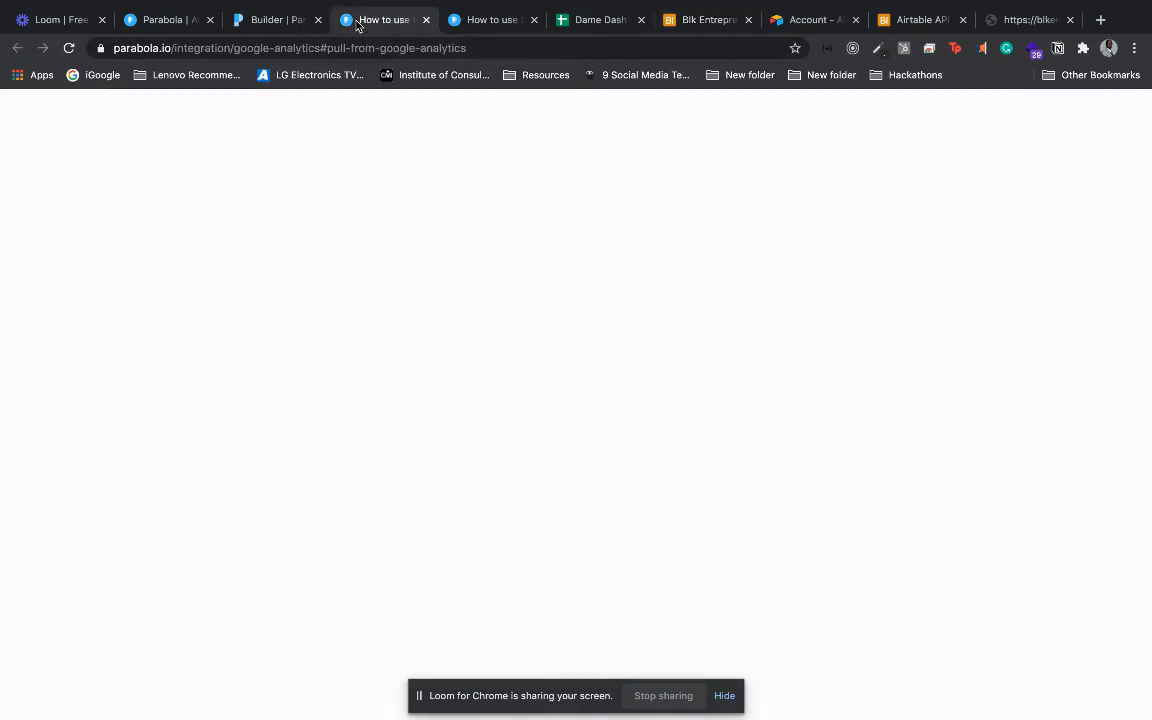
click(249, 22)
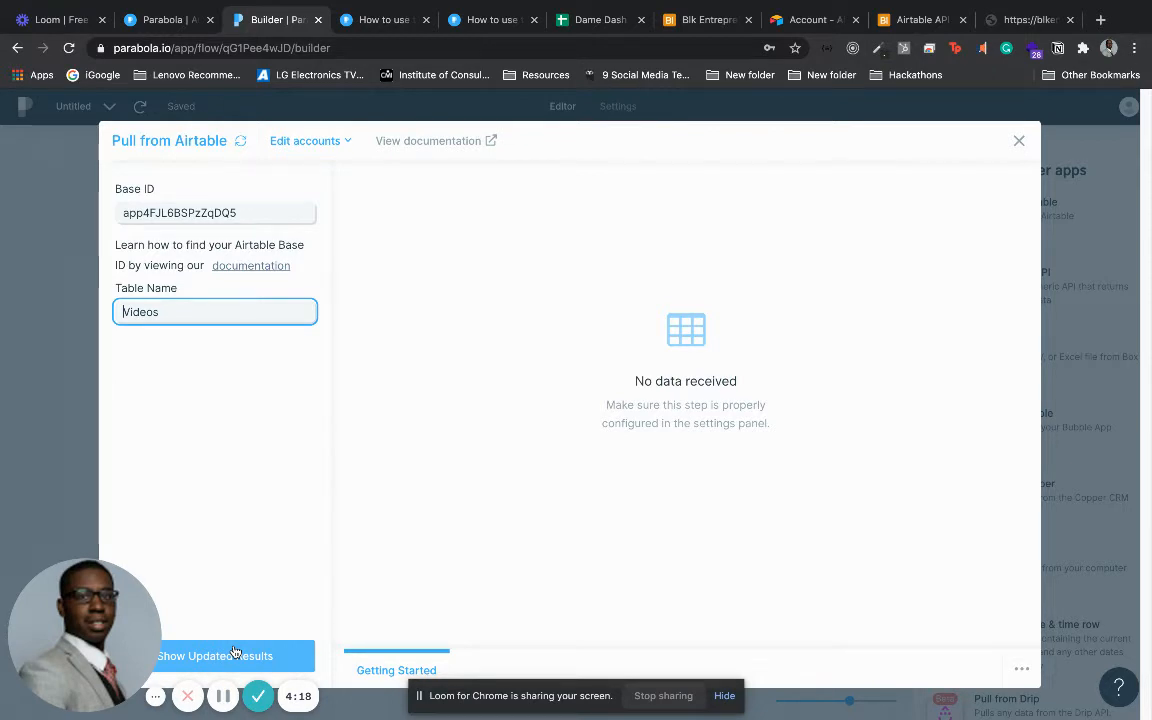
click(234, 652)
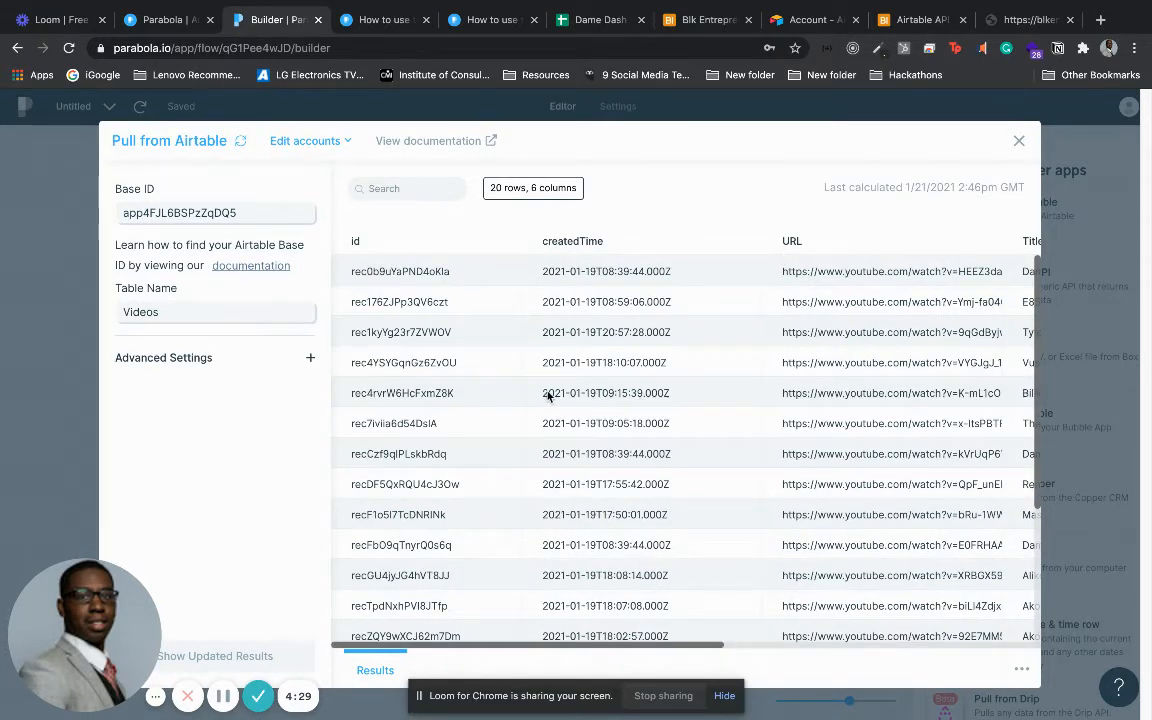
click(48, 355)
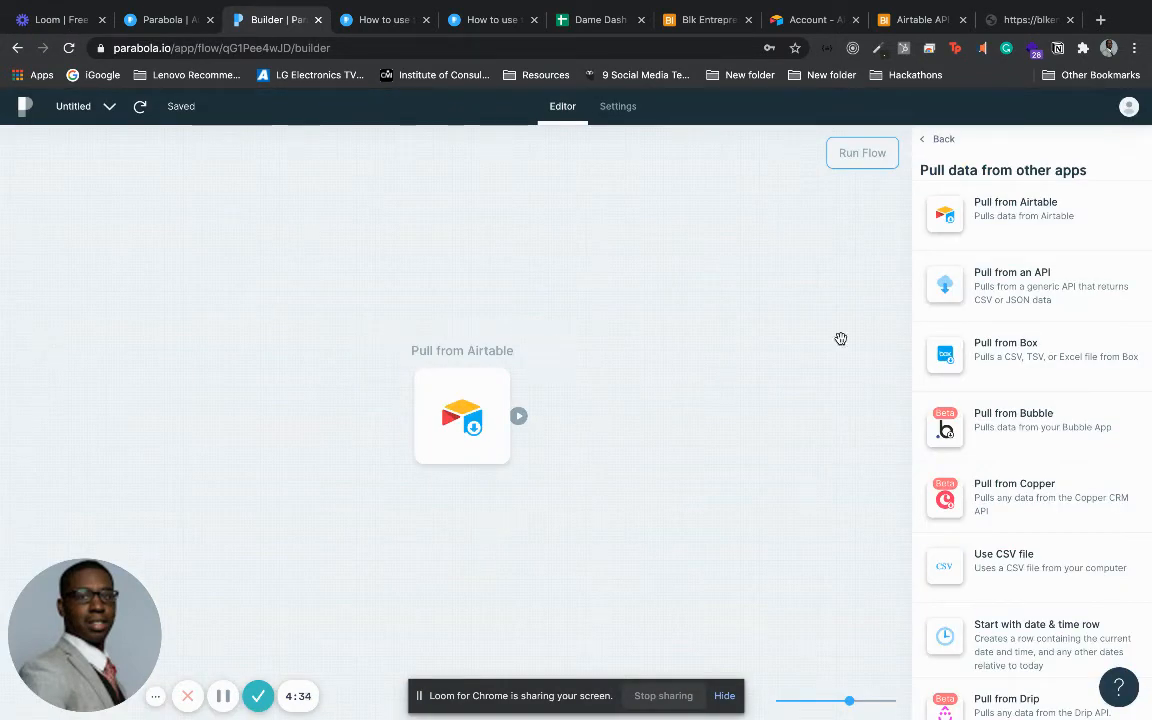
Add a Filter rows transform beside the Pull from Airtable step and connect the Airtable output to it.
drag(1148, 293, 1131, 481)
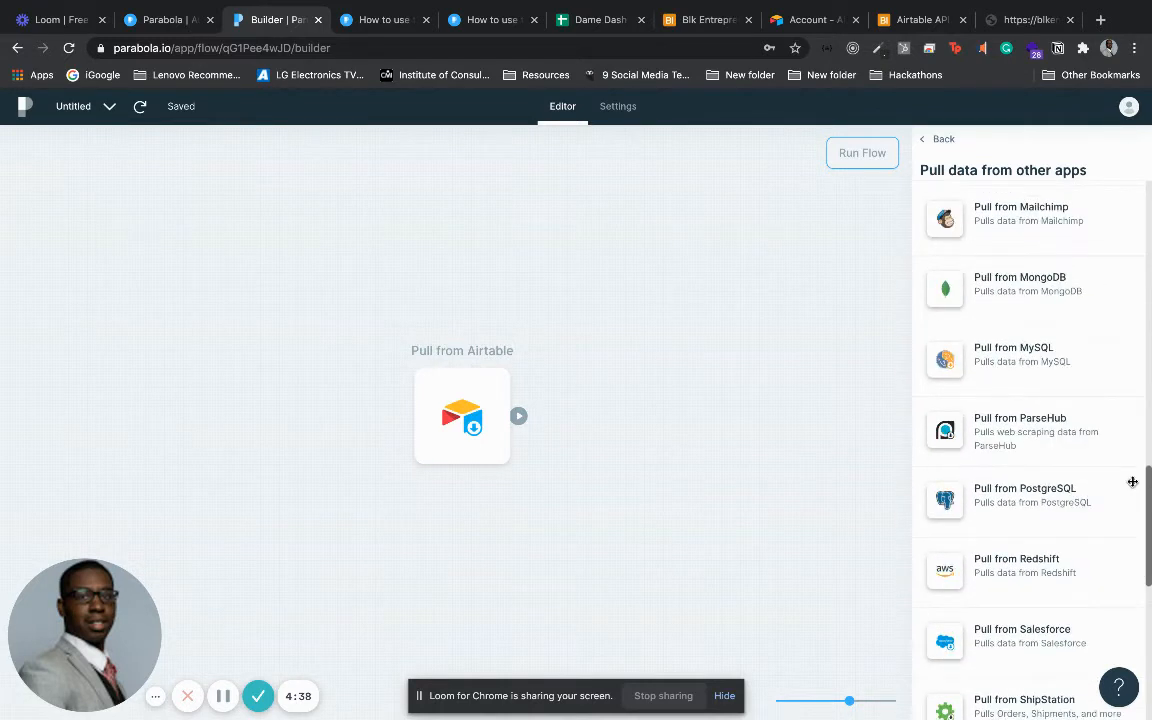
click(922, 140)
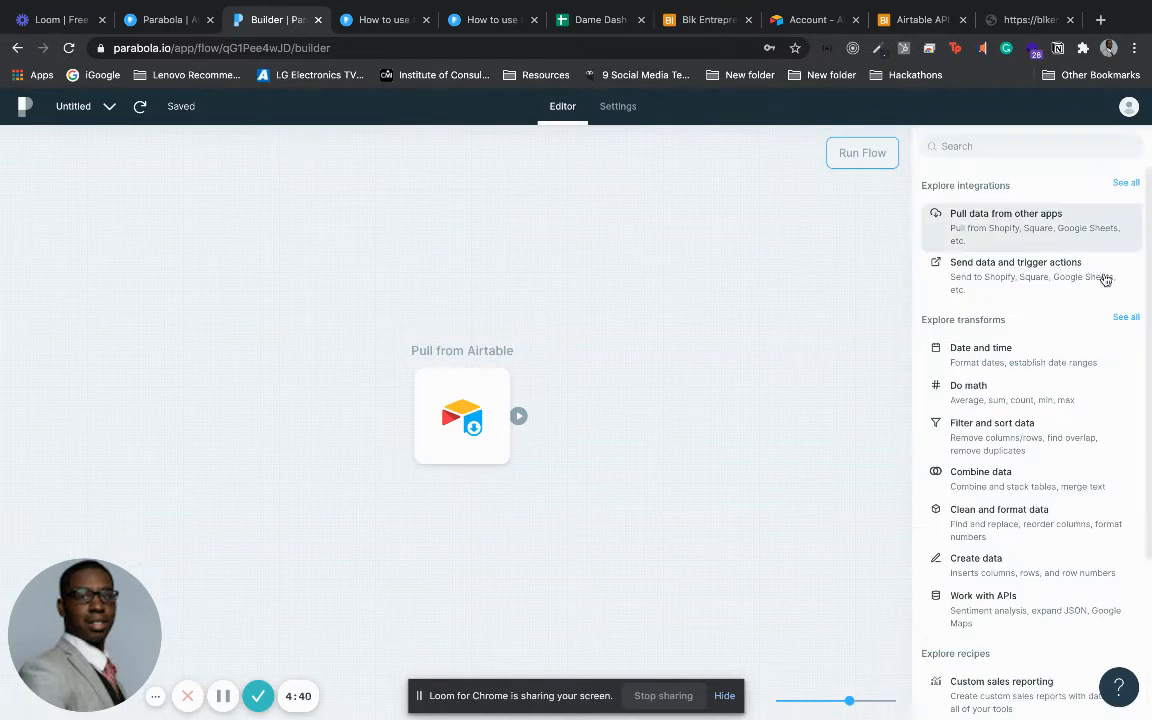
drag(1147, 303, 1147, 340)
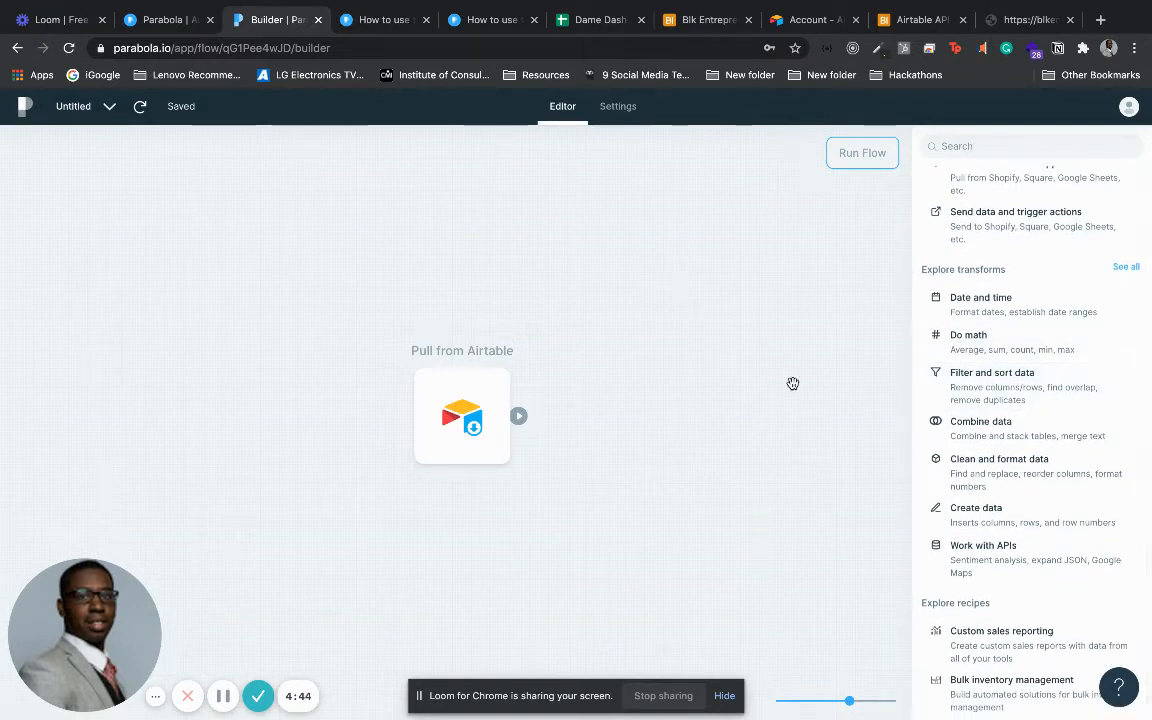
click(956, 372)
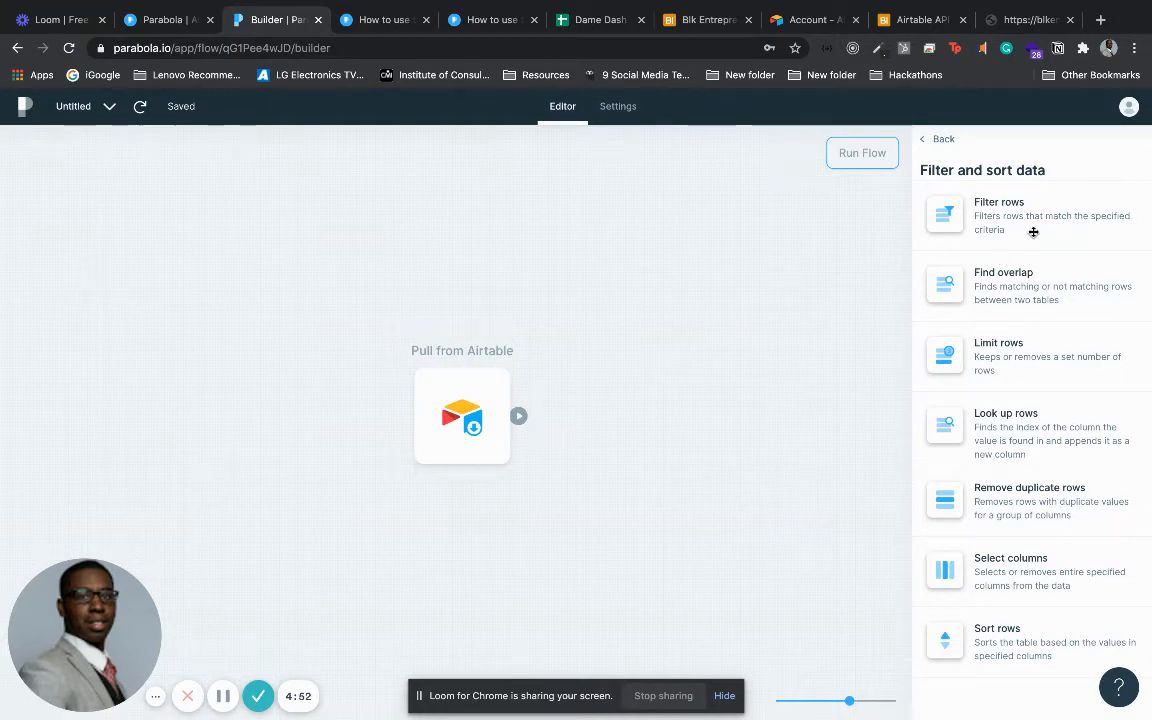
drag(1025, 226, 724, 362)
drag(656, 400, 620, 421)
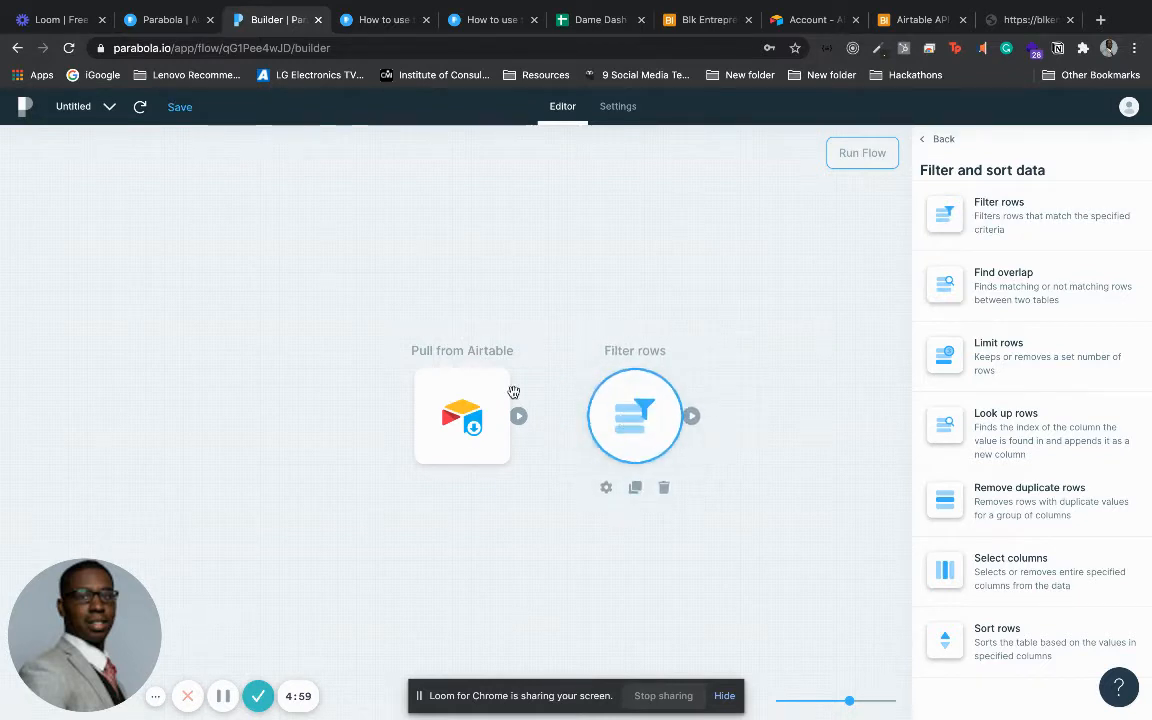
drag(518, 415, 612, 418)
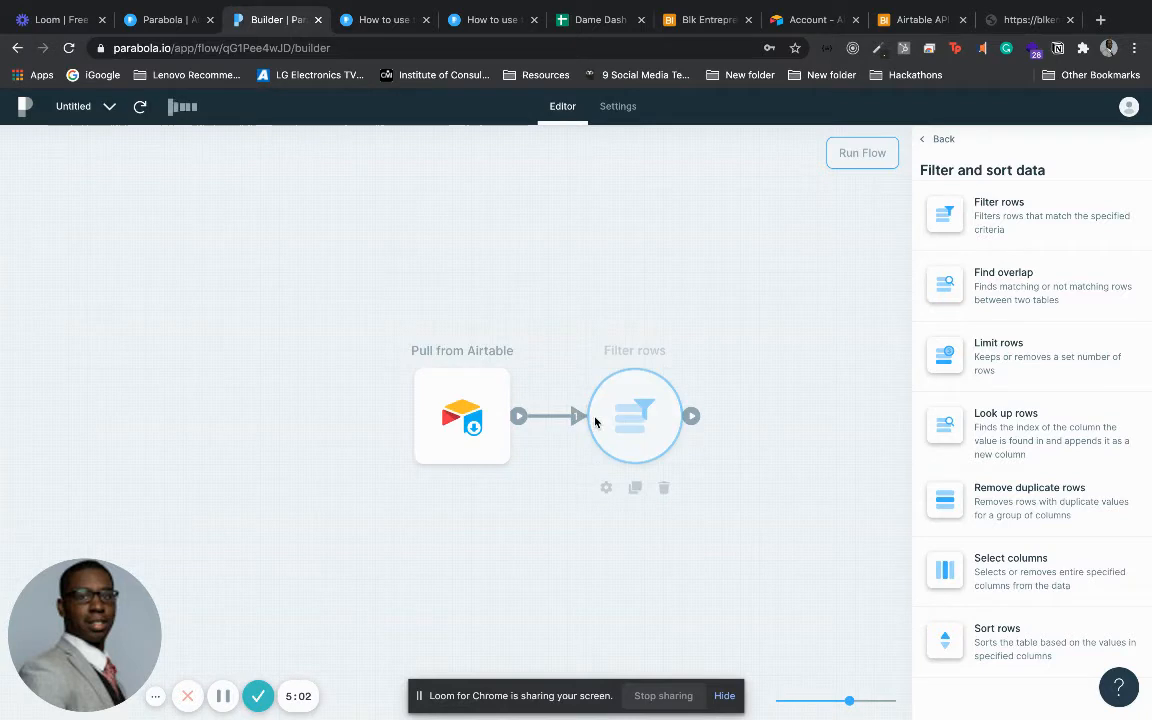
Set the Filter rows rule to keep rows where Title contains Dame Dash.
click(606, 489)
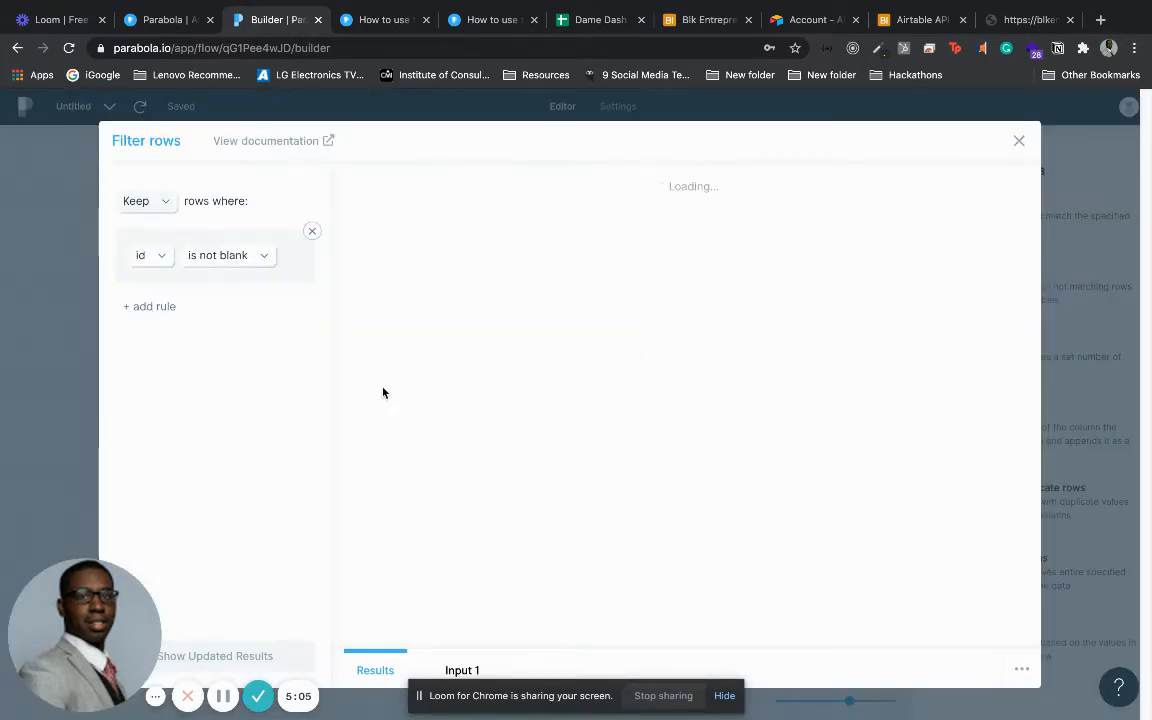
click(148, 255)
drag(217, 305, 218, 317)
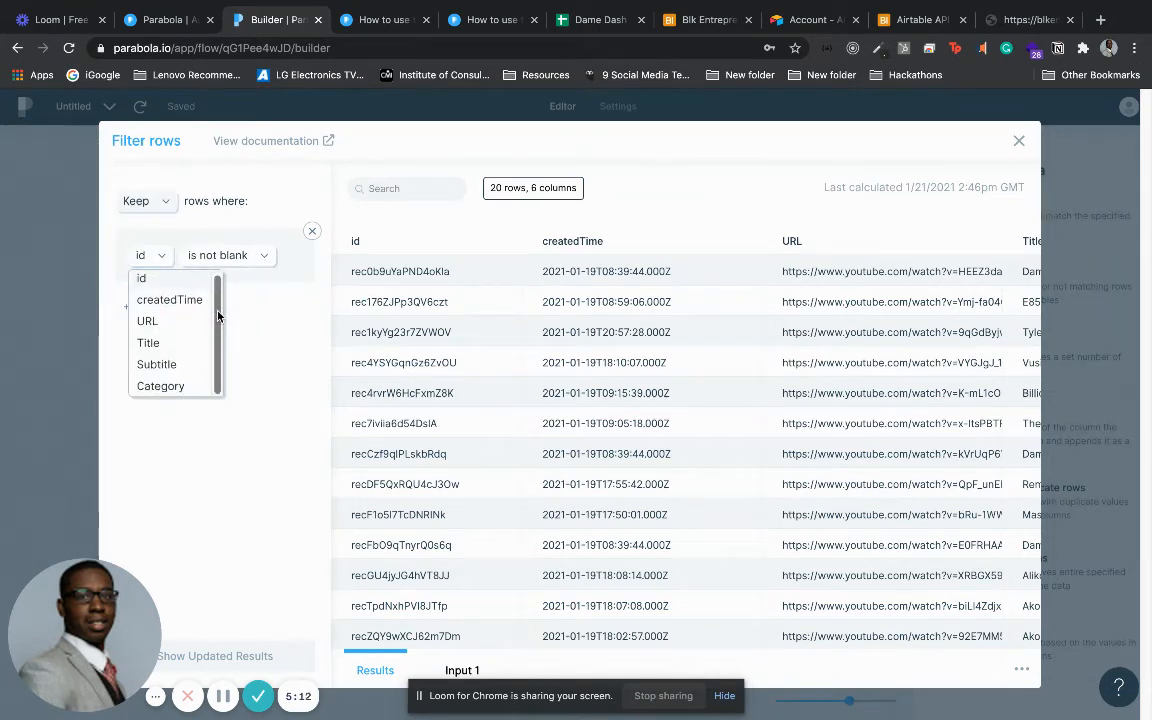
click(148, 343)
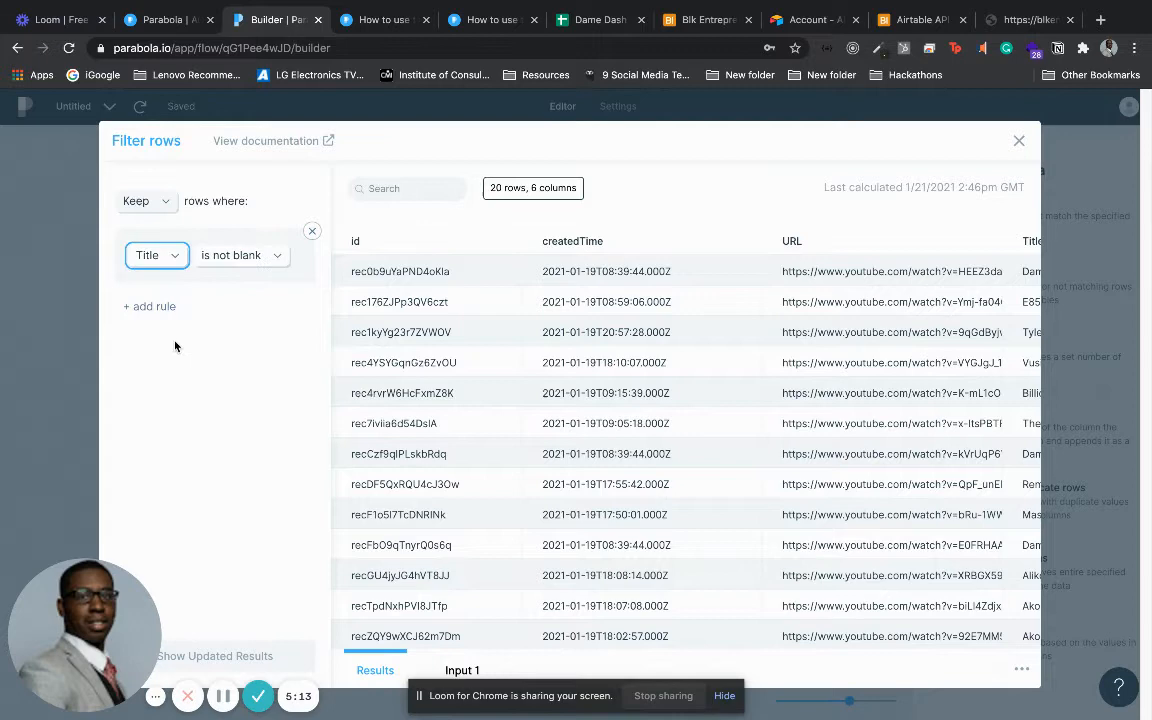
click(252, 258)
click(262, 392)
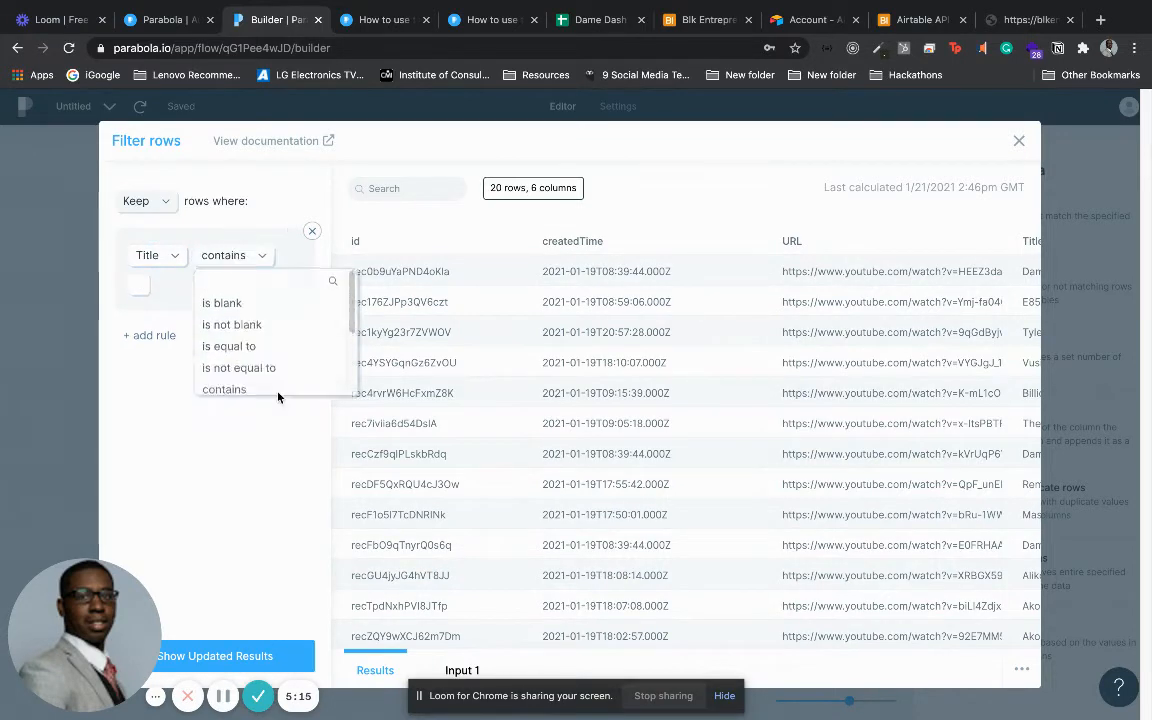
click(139, 286)
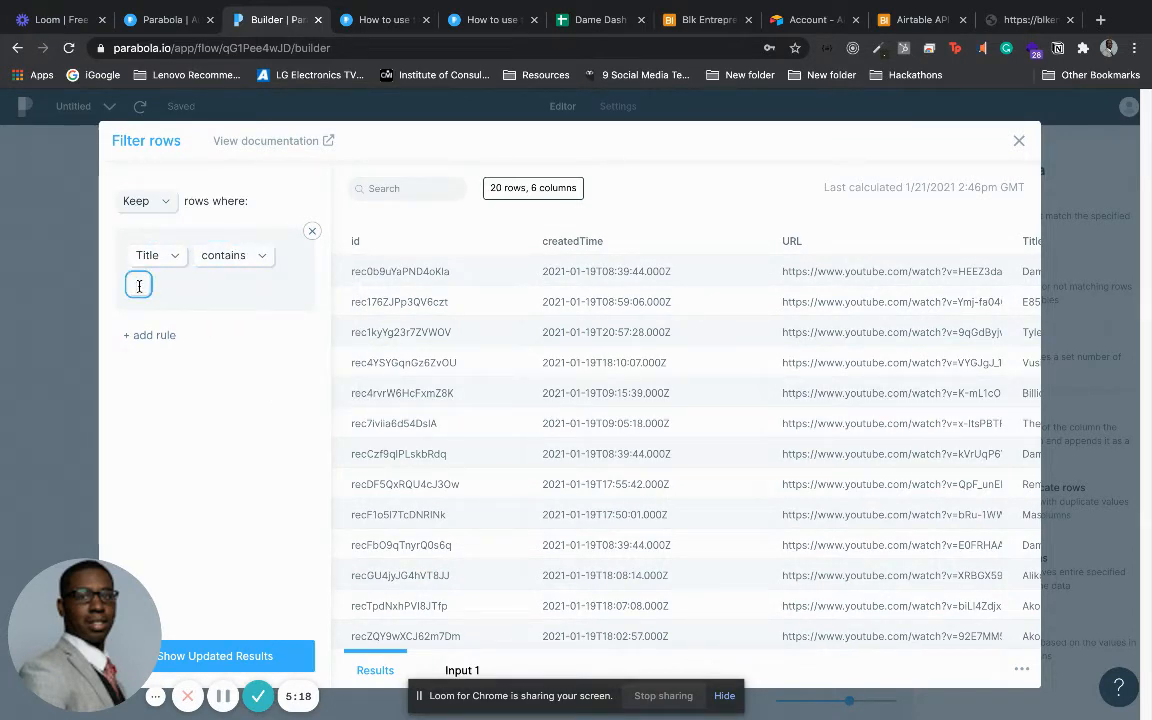
text(Dame Dash)
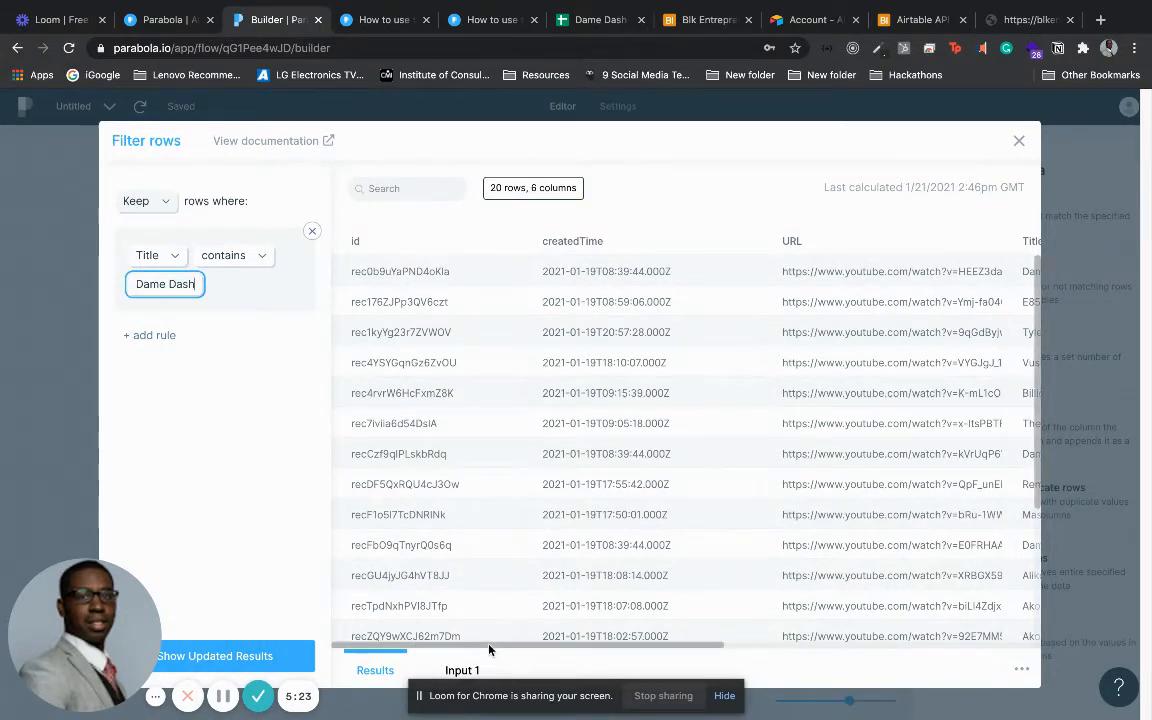
Check the video titles in the unfiltered data, apply the filter to update the results, and close the Filter rows settings.
drag(489, 650, 699, 341)
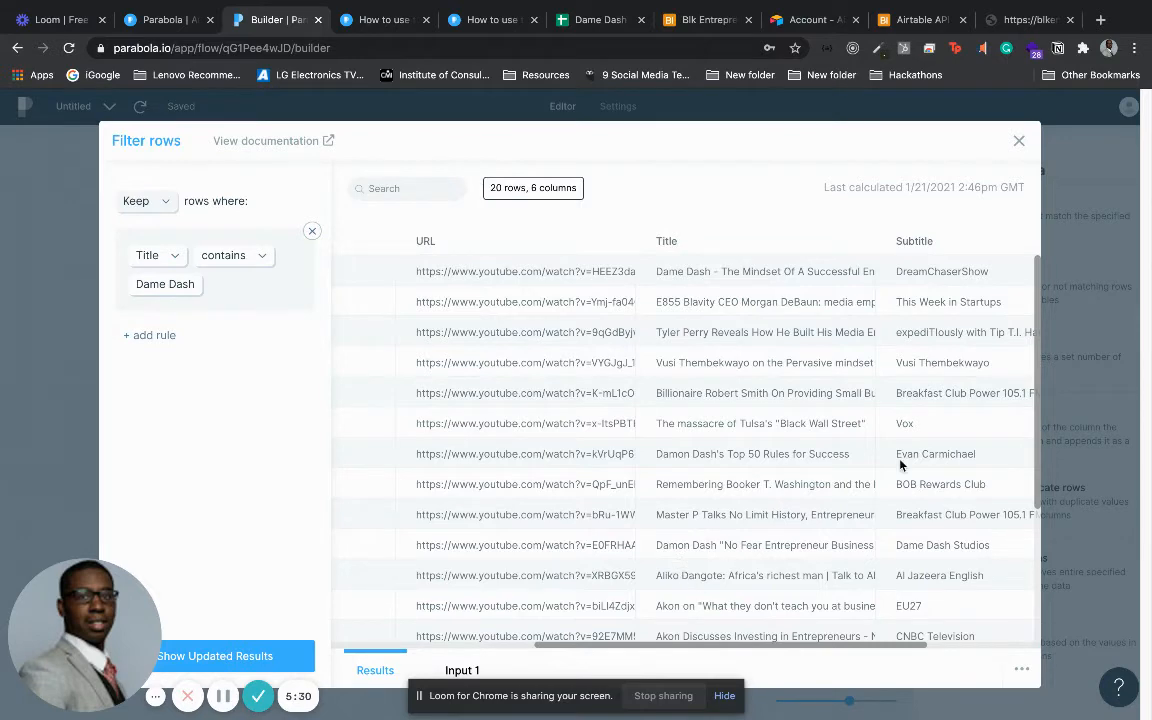
drag(1036, 412, 1037, 300)
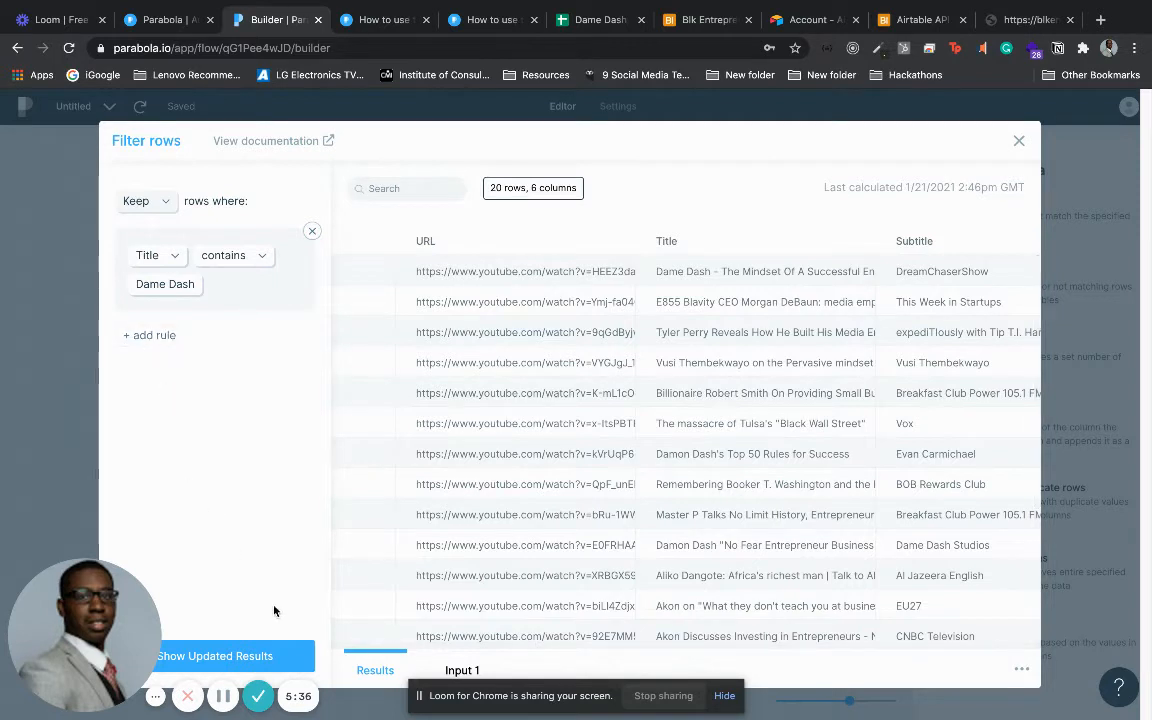
click(265, 648)
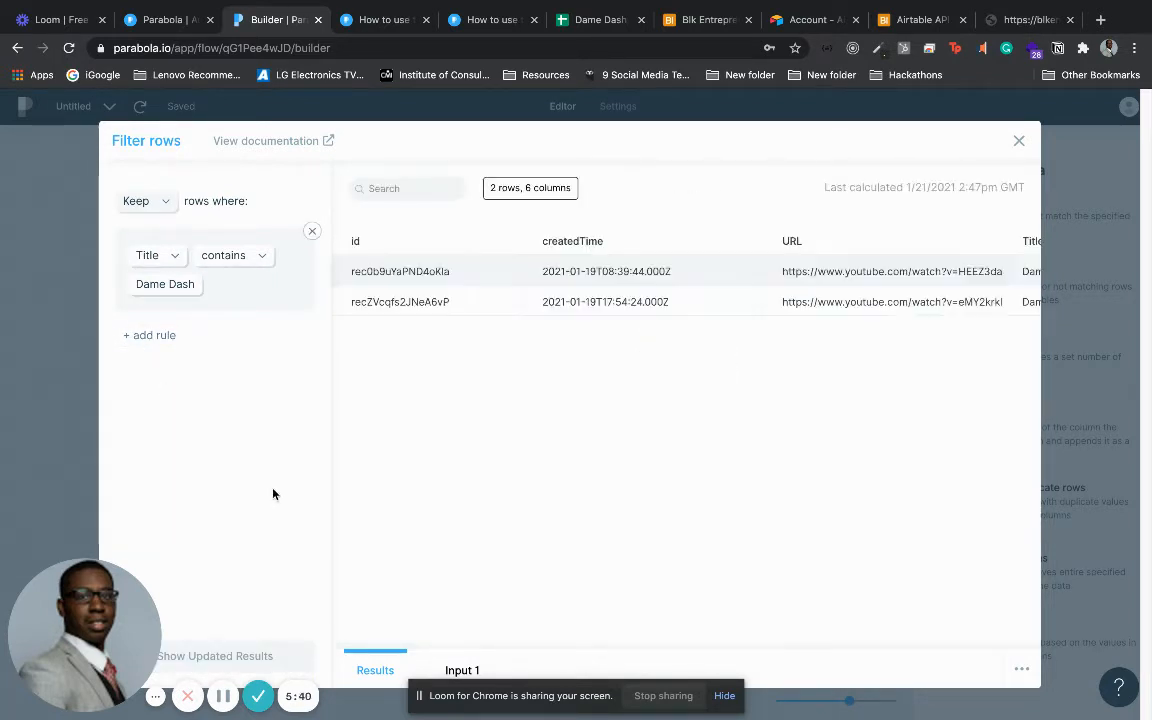
click(1015, 141)
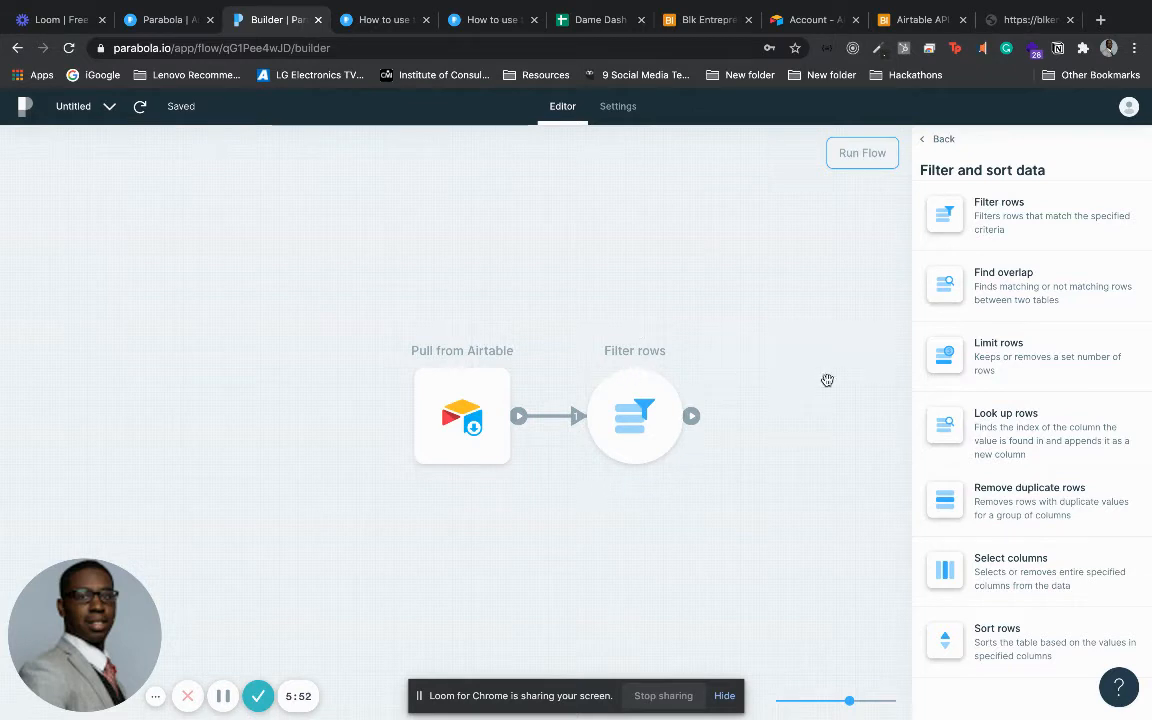
Add a Send to Google Sheets step after Filter rows and connect the filter output to it.
click(922, 139)
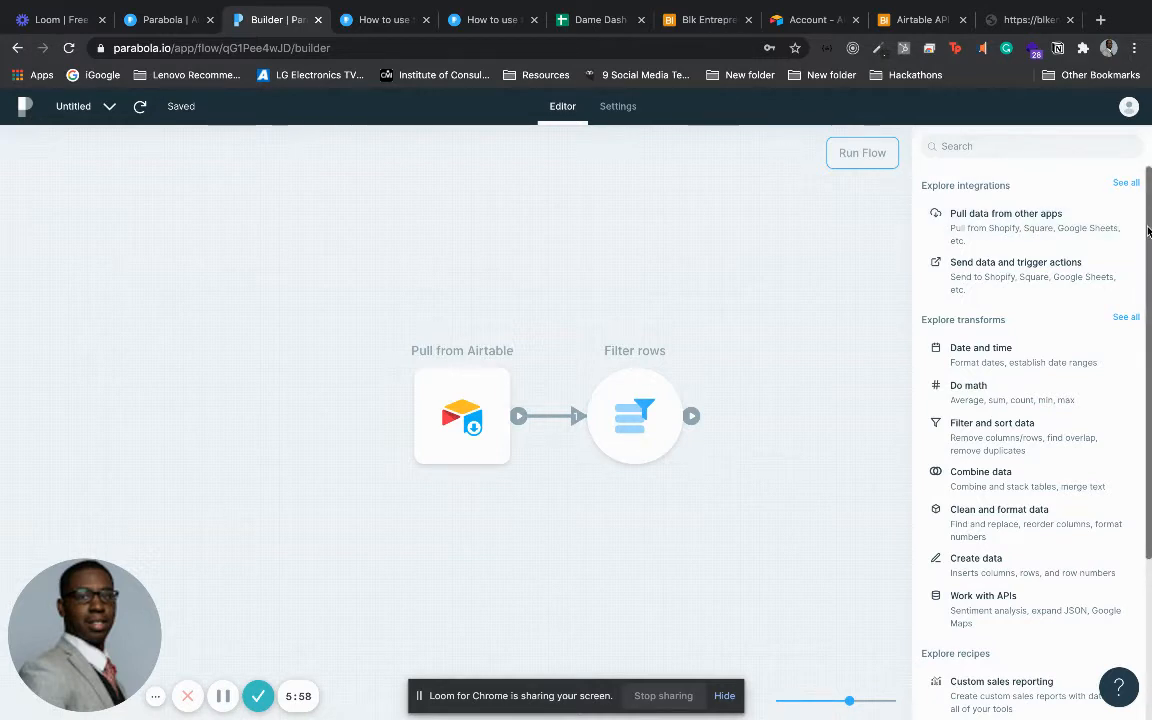
scroll(1143, 235, down, 1)
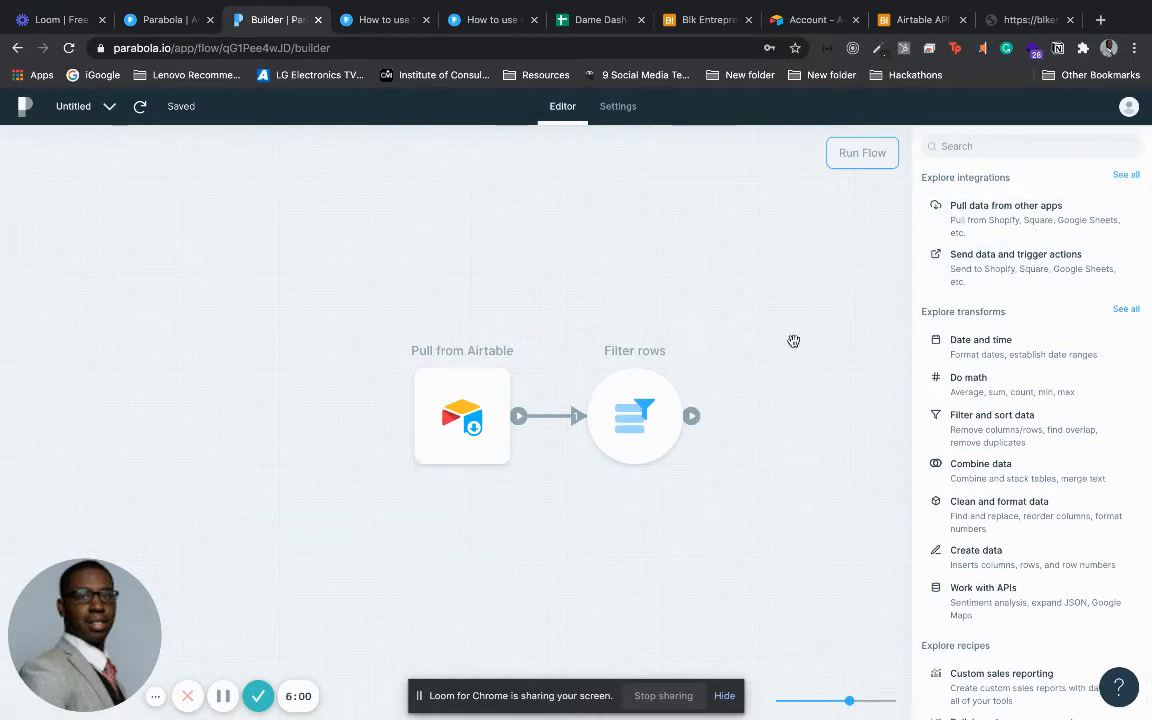
click(968, 264)
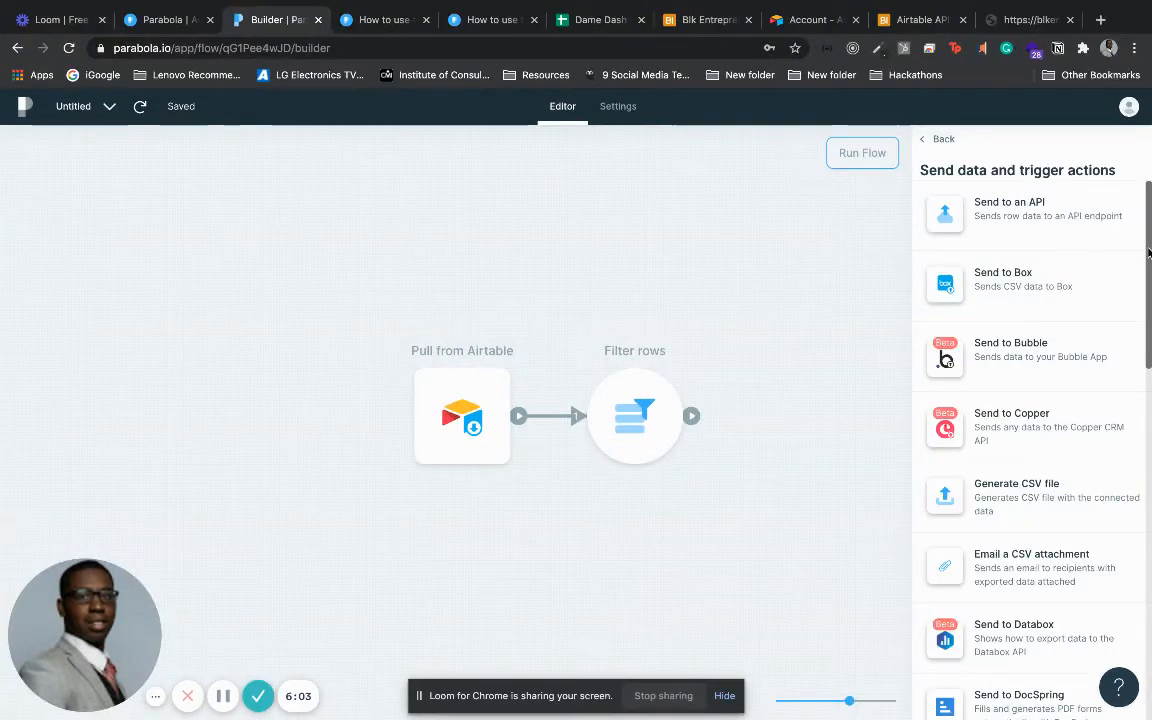
drag(1148, 250, 1149, 319)
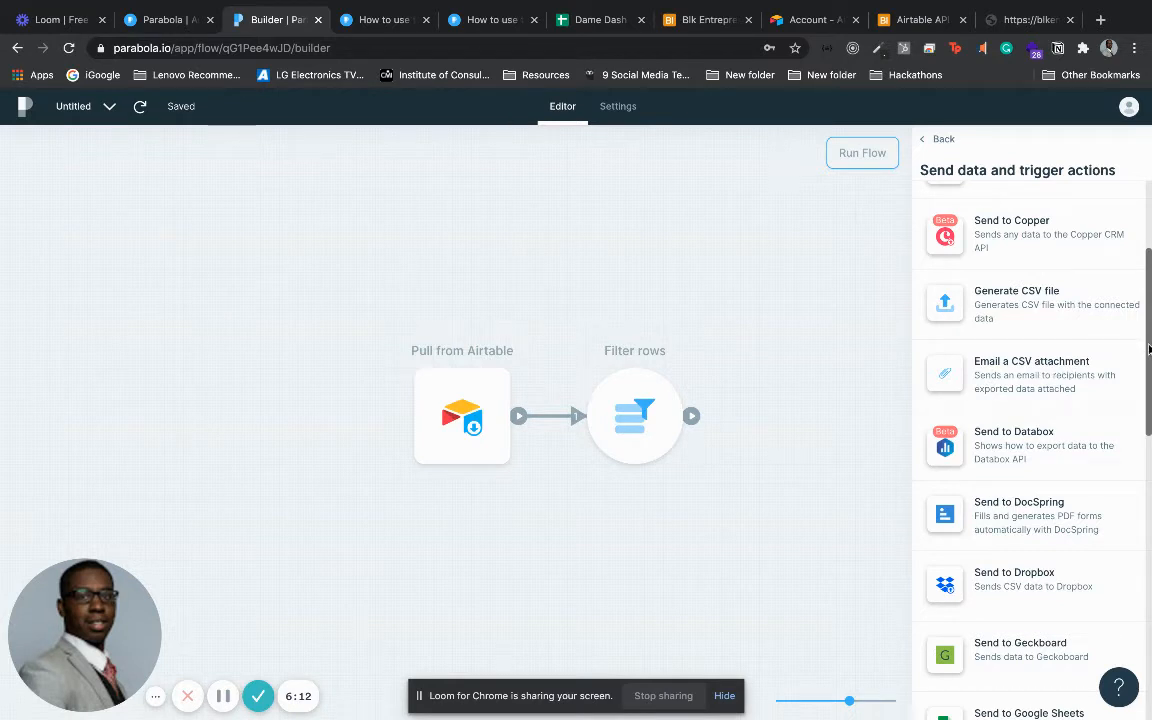
drag(1149, 348, 1149, 469)
scroll(1150, 358, down, 1)
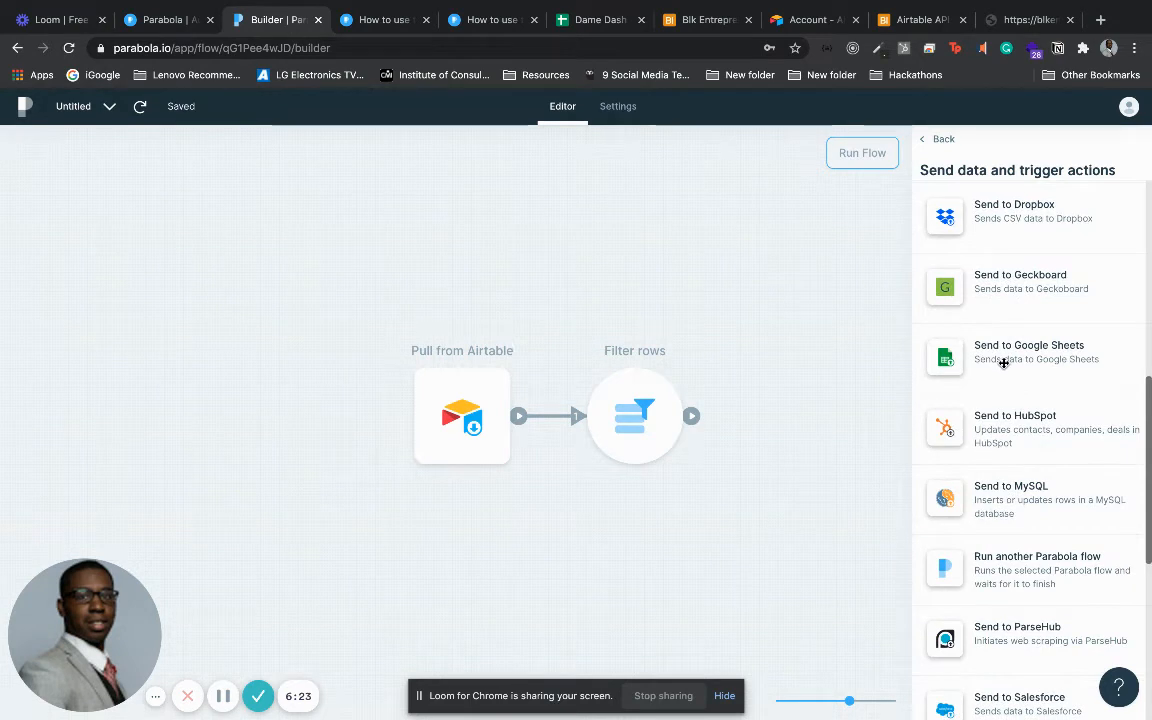
drag(1004, 360, 786, 419)
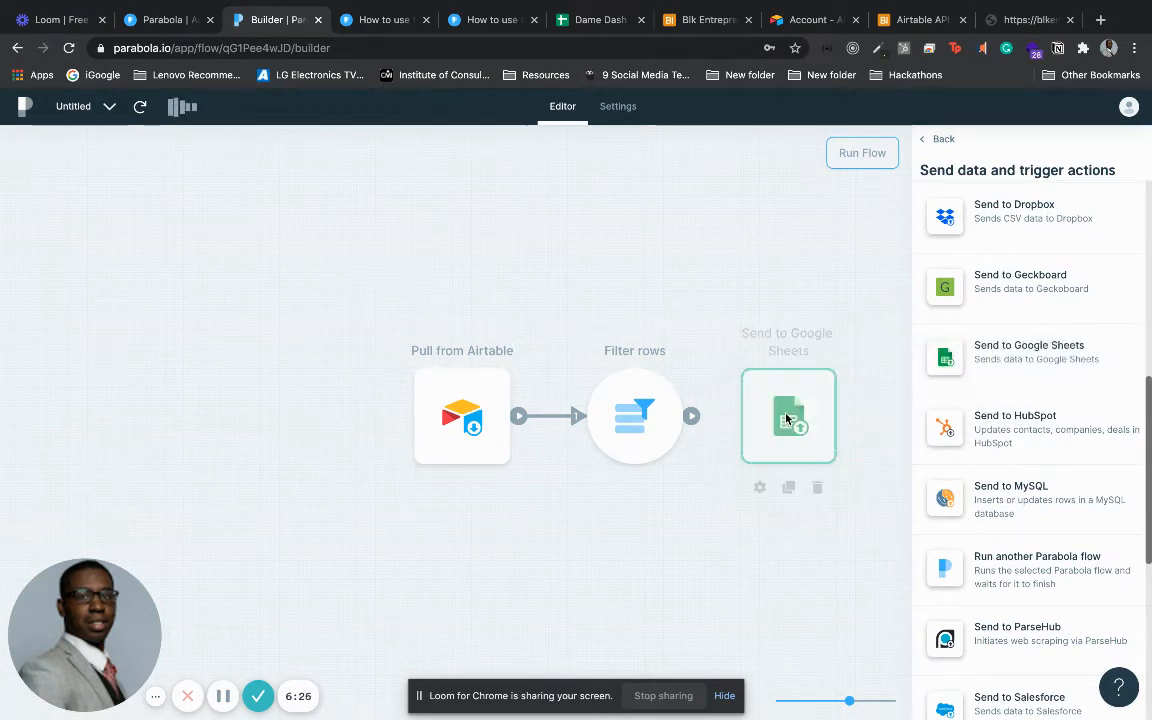
Check the Dame Dash spreadsheet in Google Sheets and return to the Parabola flow builder.
click(588, 20)
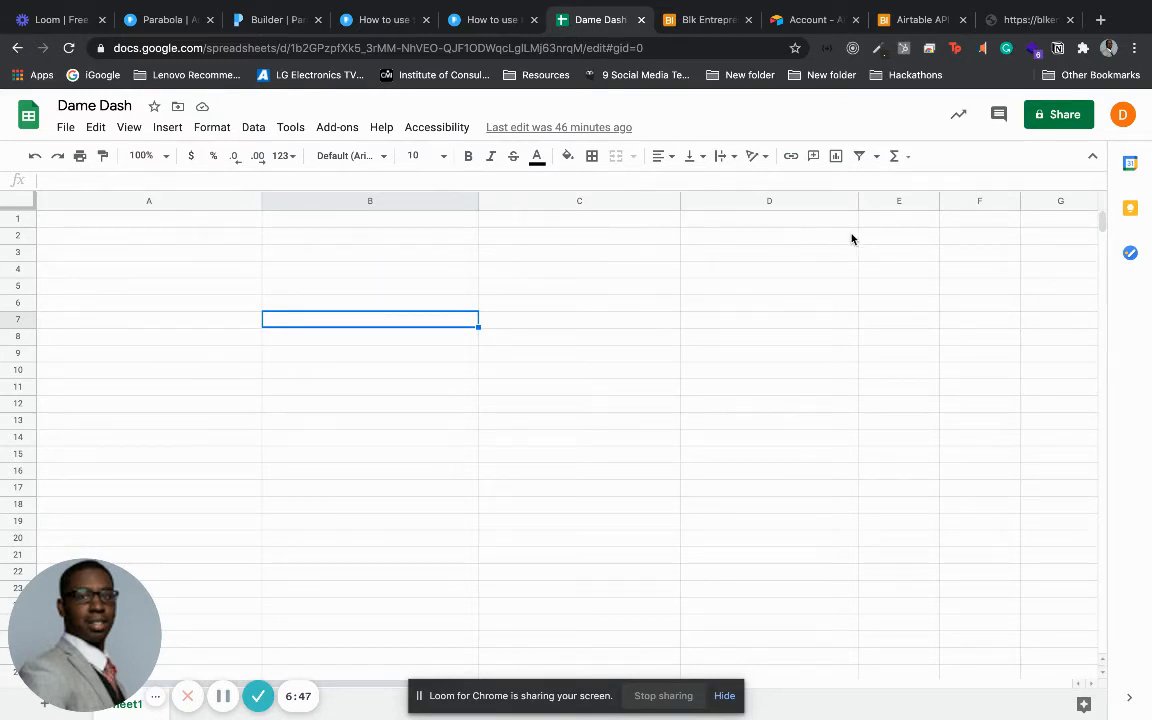
click(161, 20)
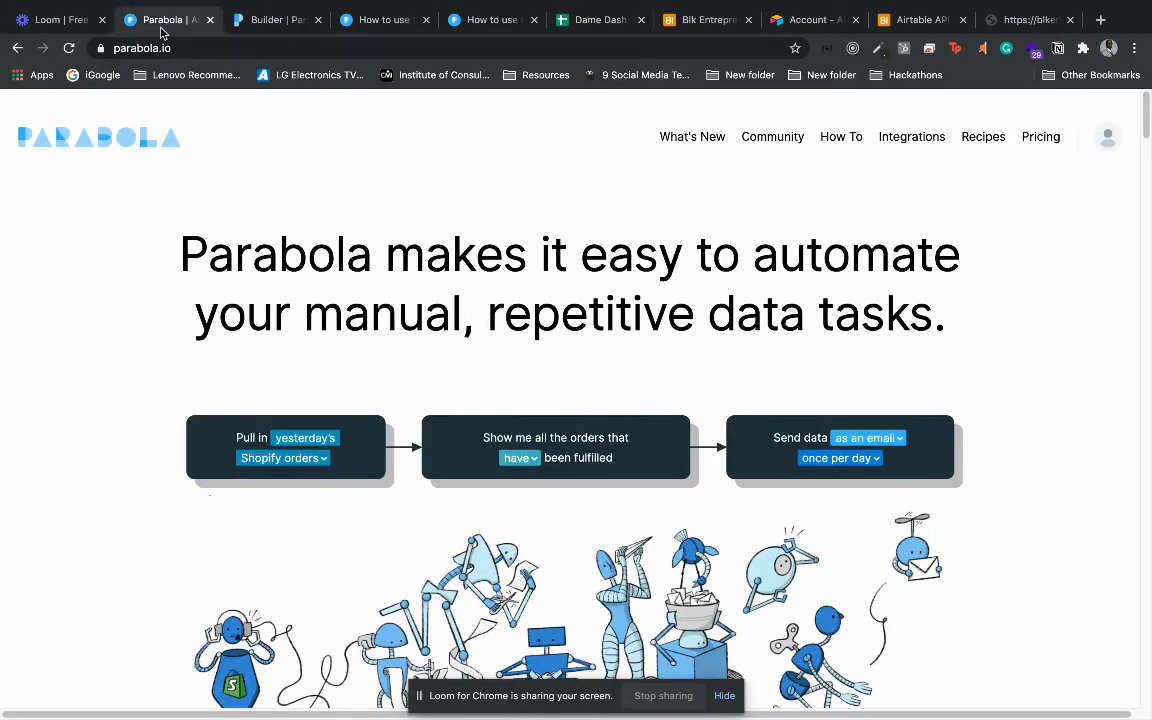
click(265, 20)
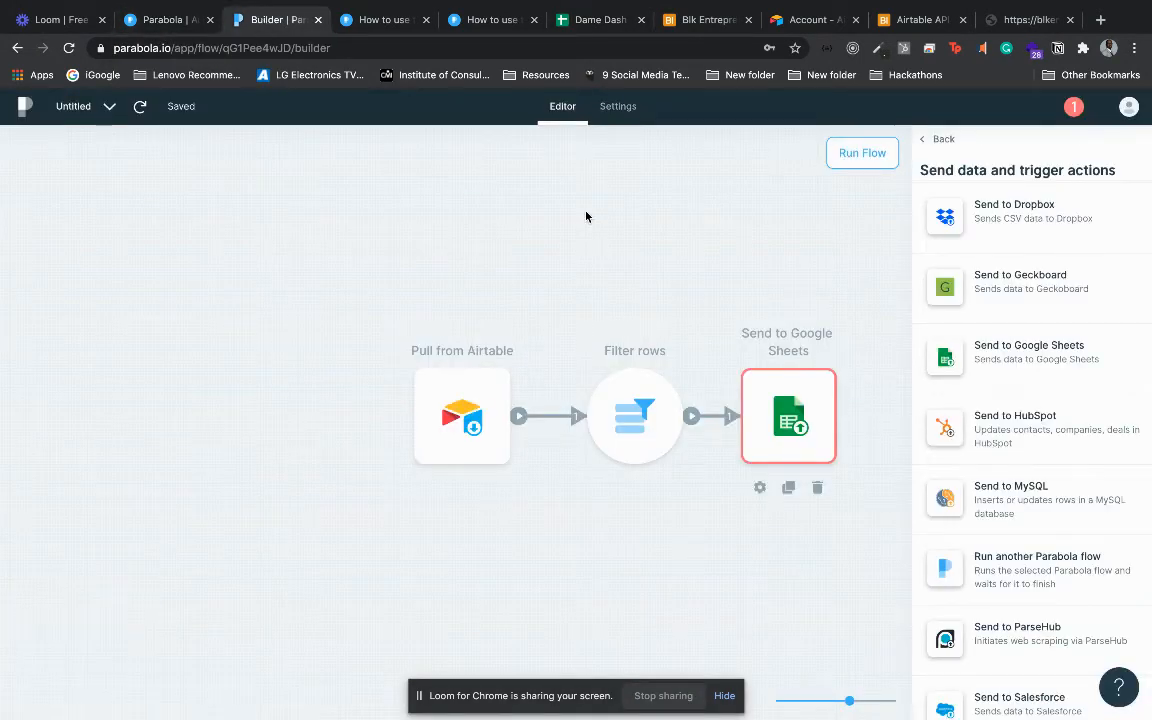
Authorize the Send to Google Sheets step with the chosen Google account and allow Parabola access to its spreadsheets.
click(760, 488)
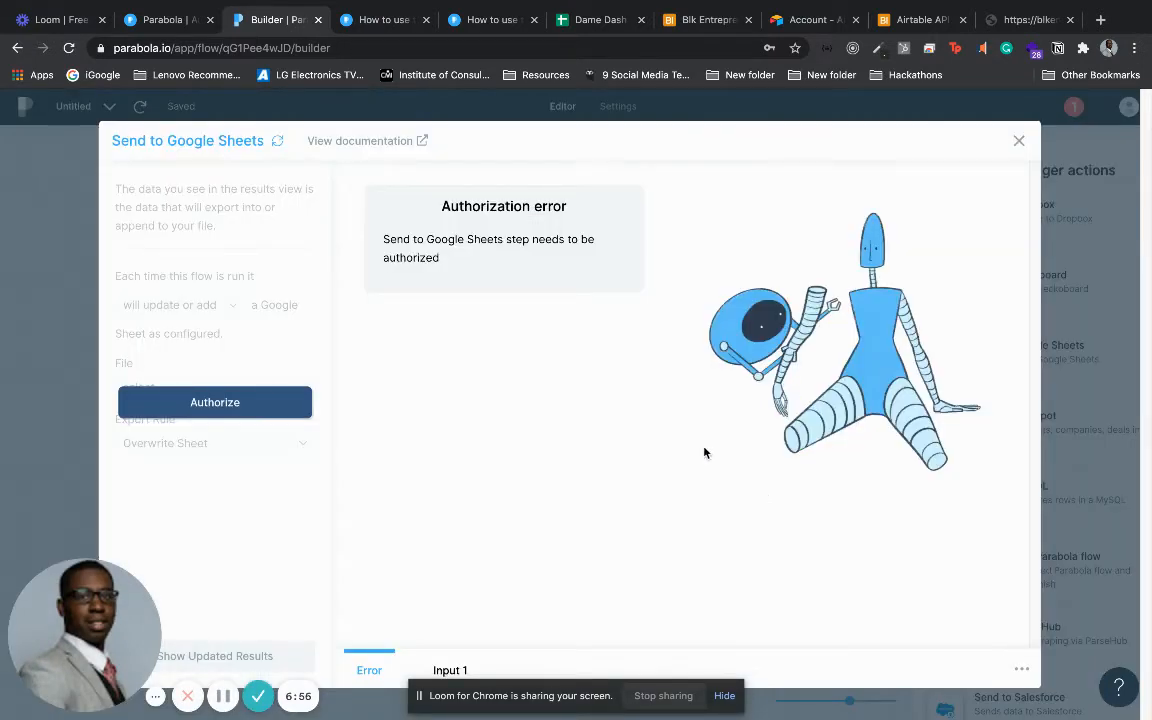
click(234, 402)
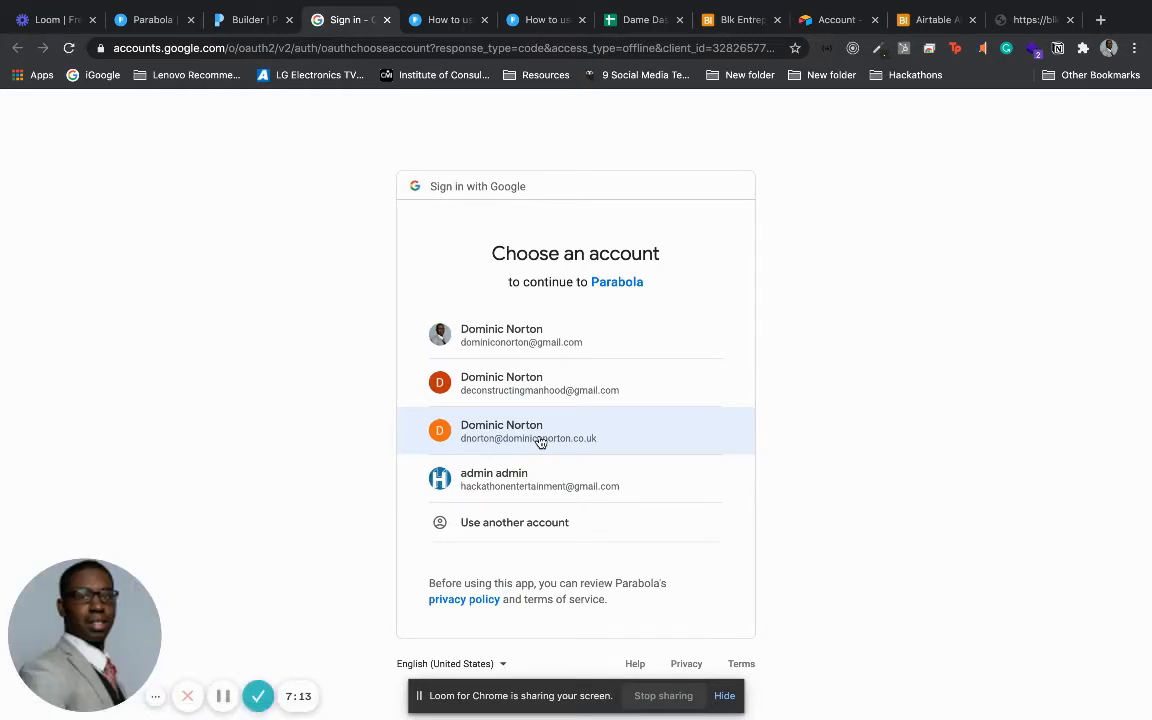
click(540, 441)
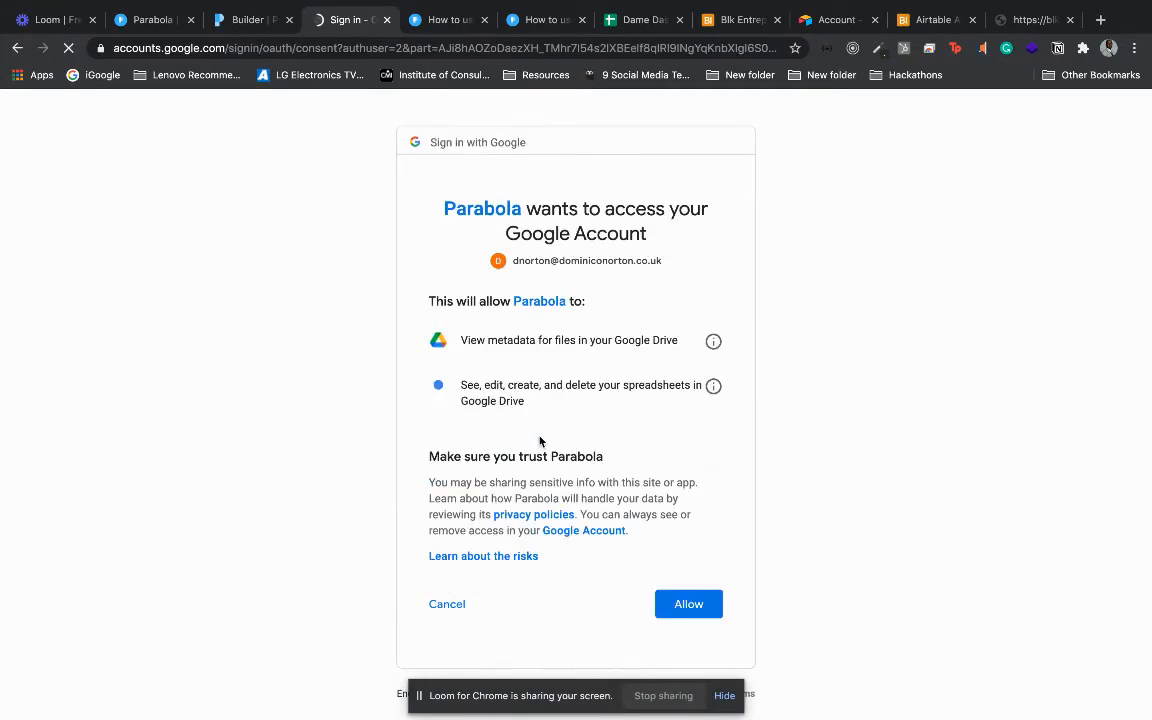
click(677, 601)
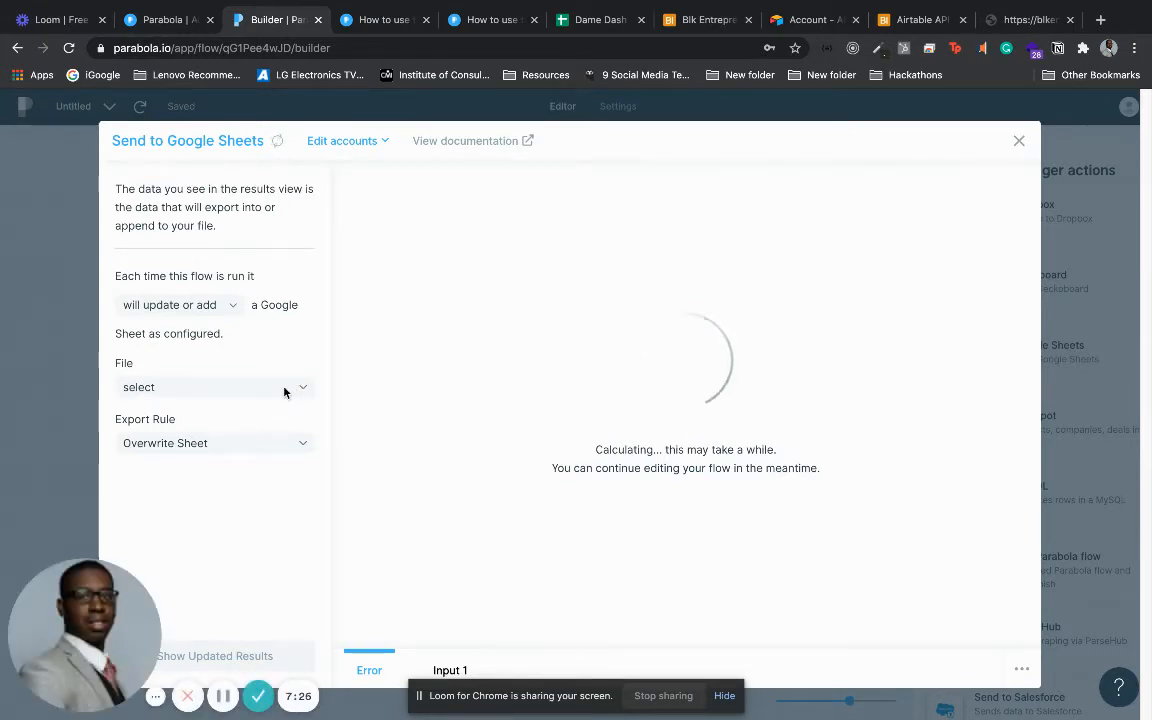
Select Dame Dash as the export file, set Export Rule to Append to Sheet, and update the results.
click(284, 387)
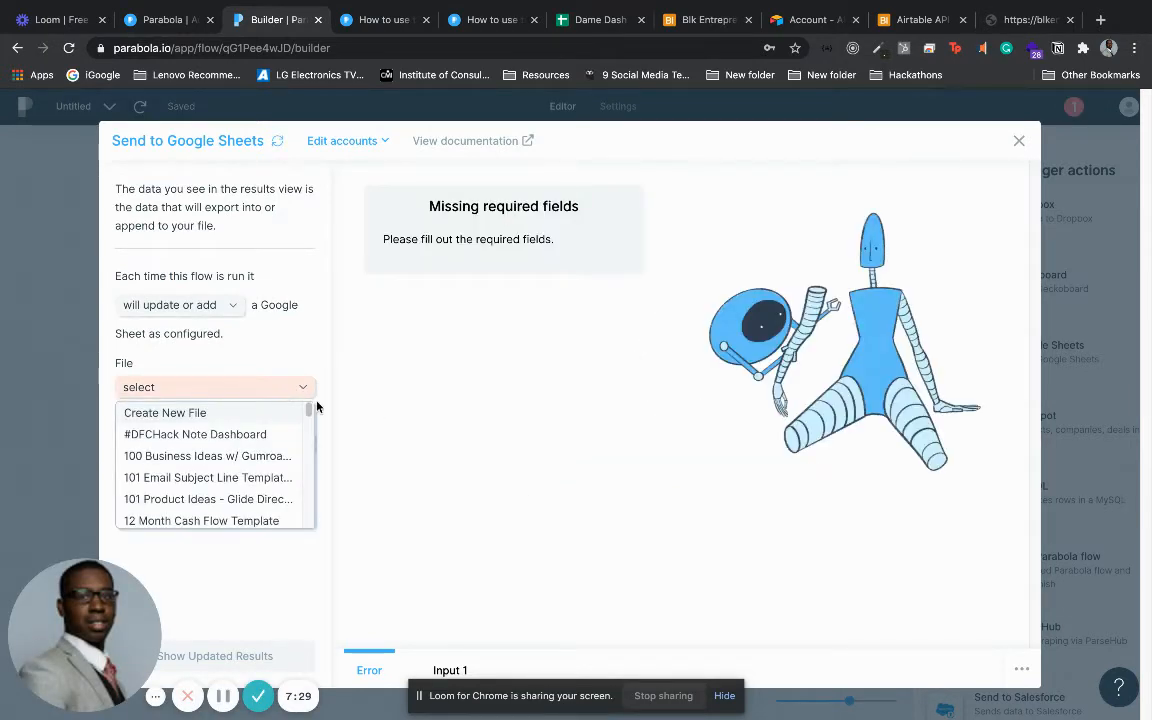
drag(308, 408, 310, 432)
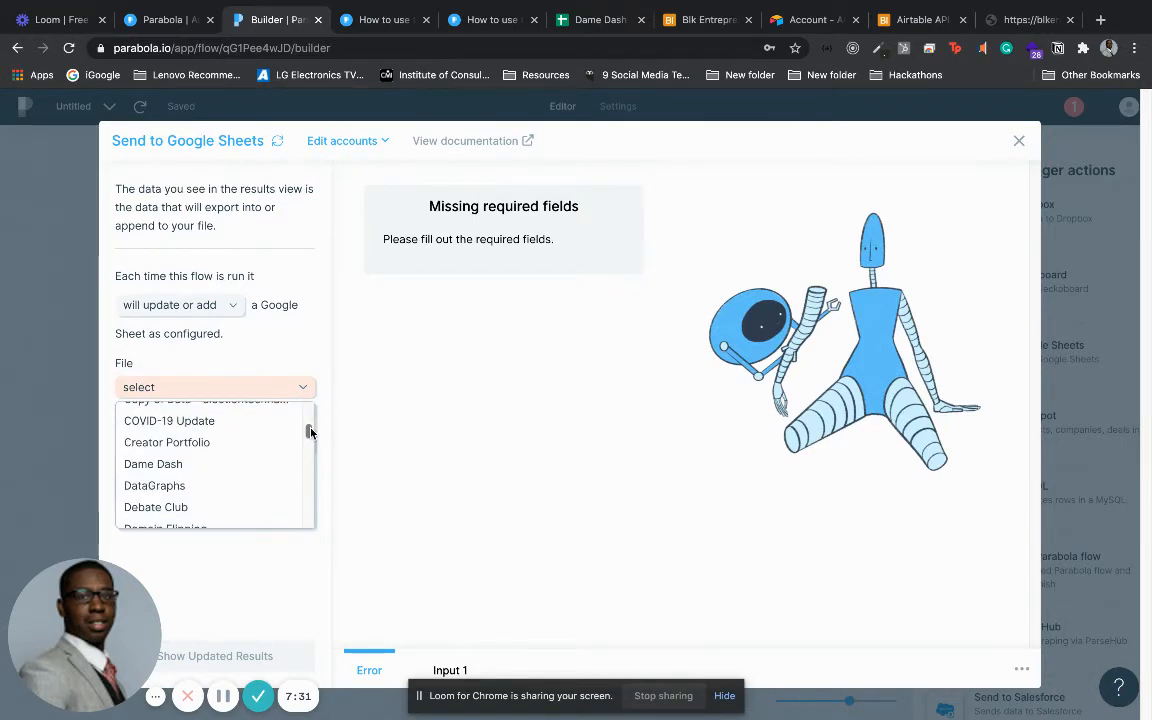
click(257, 463)
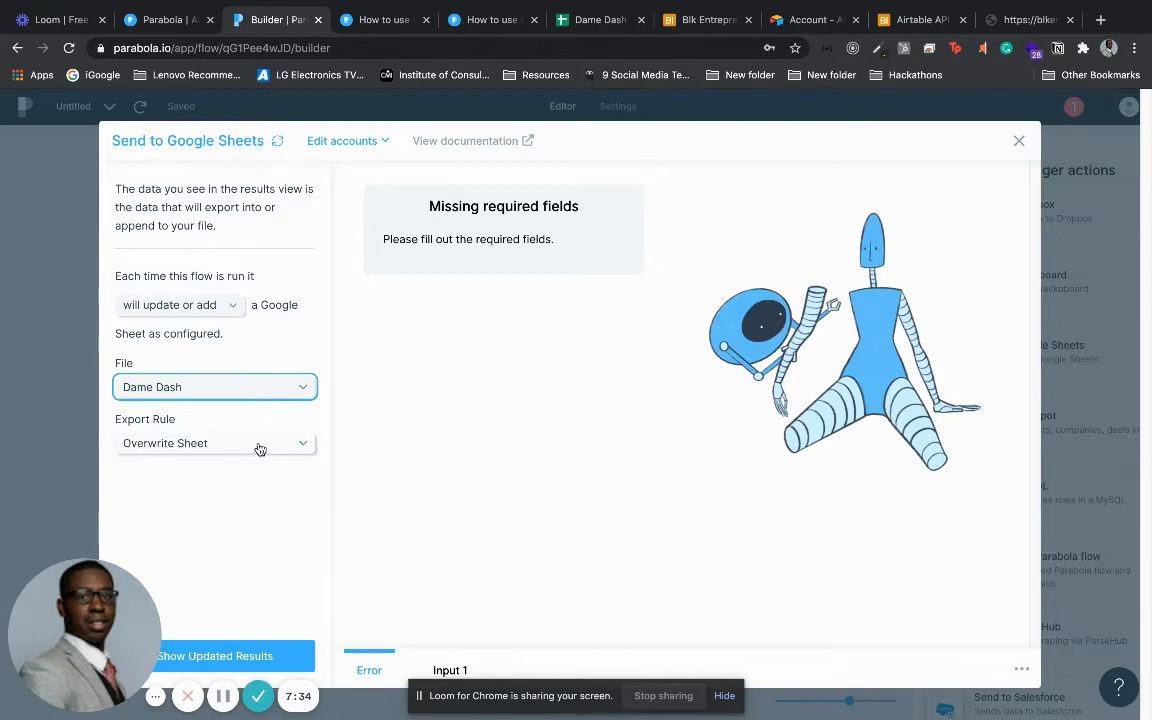
click(258, 448)
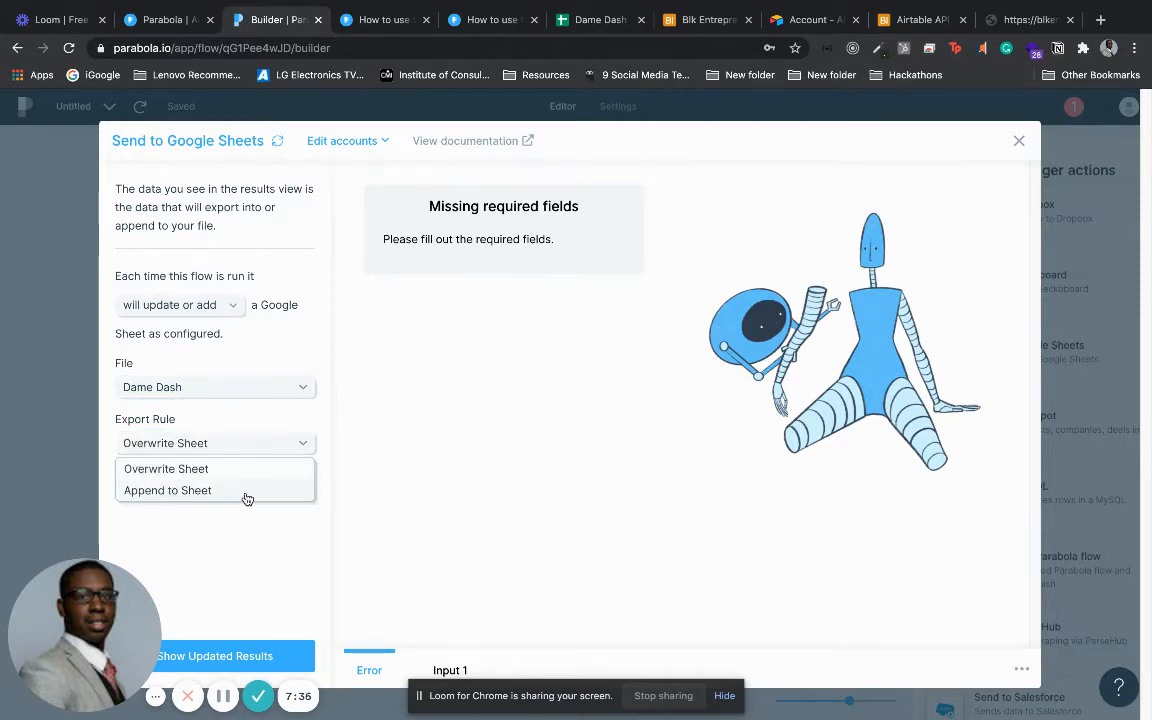
click(247, 495)
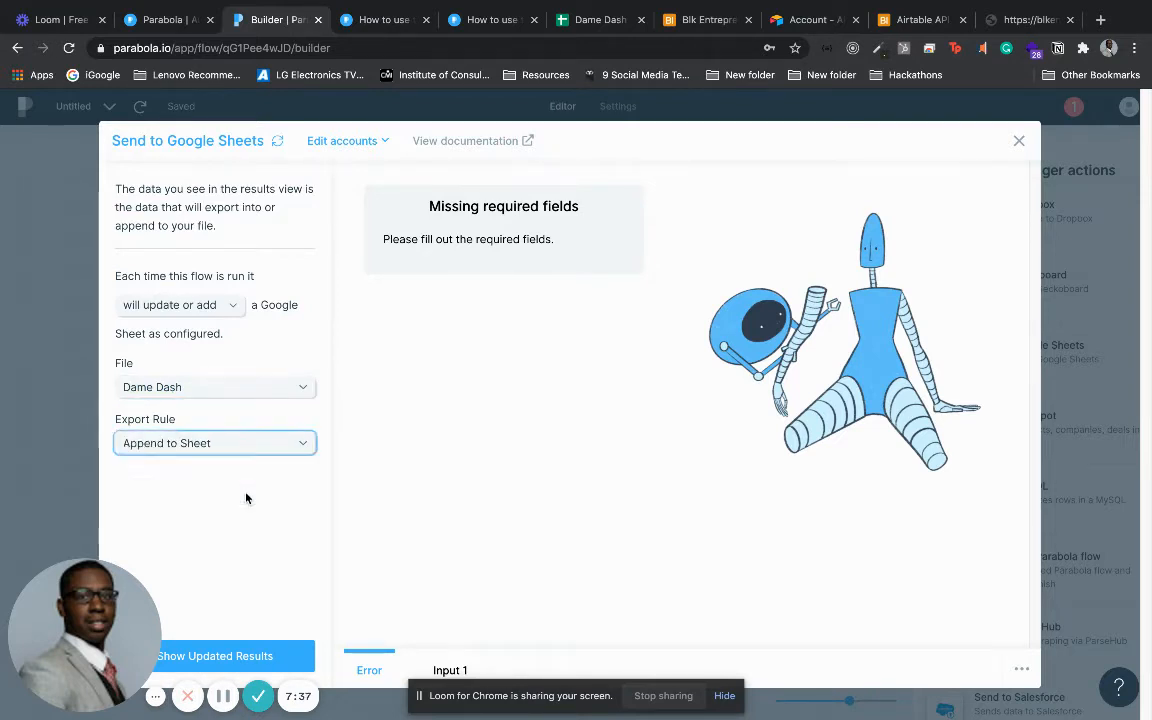
click(252, 655)
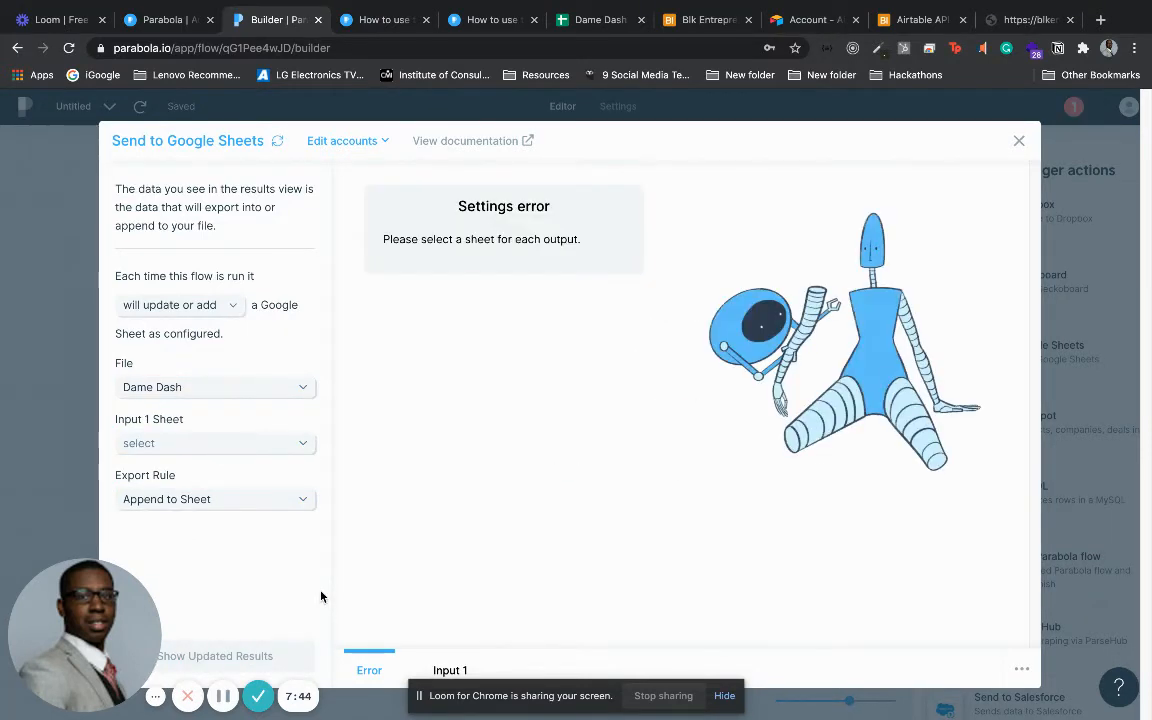
Select Sheet1 as the Input 1 Sheet, update the export results, review their columns and close the Send to Google Sheets settings.
click(270, 446)
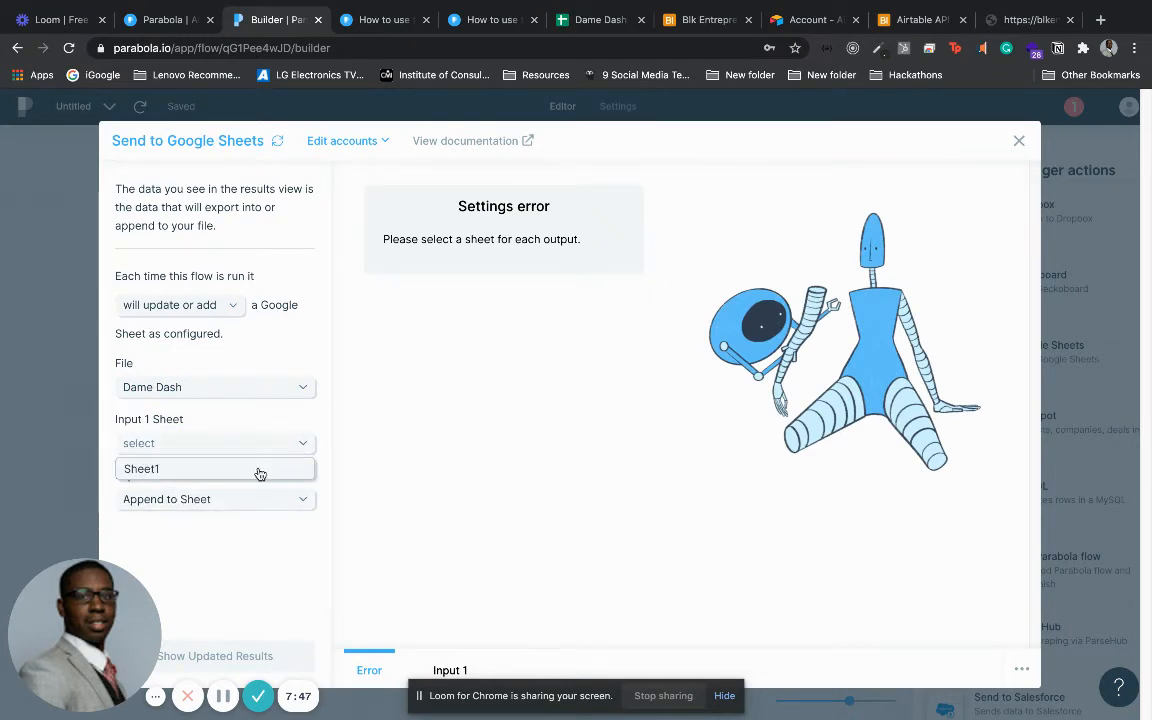
click(257, 469)
click(260, 656)
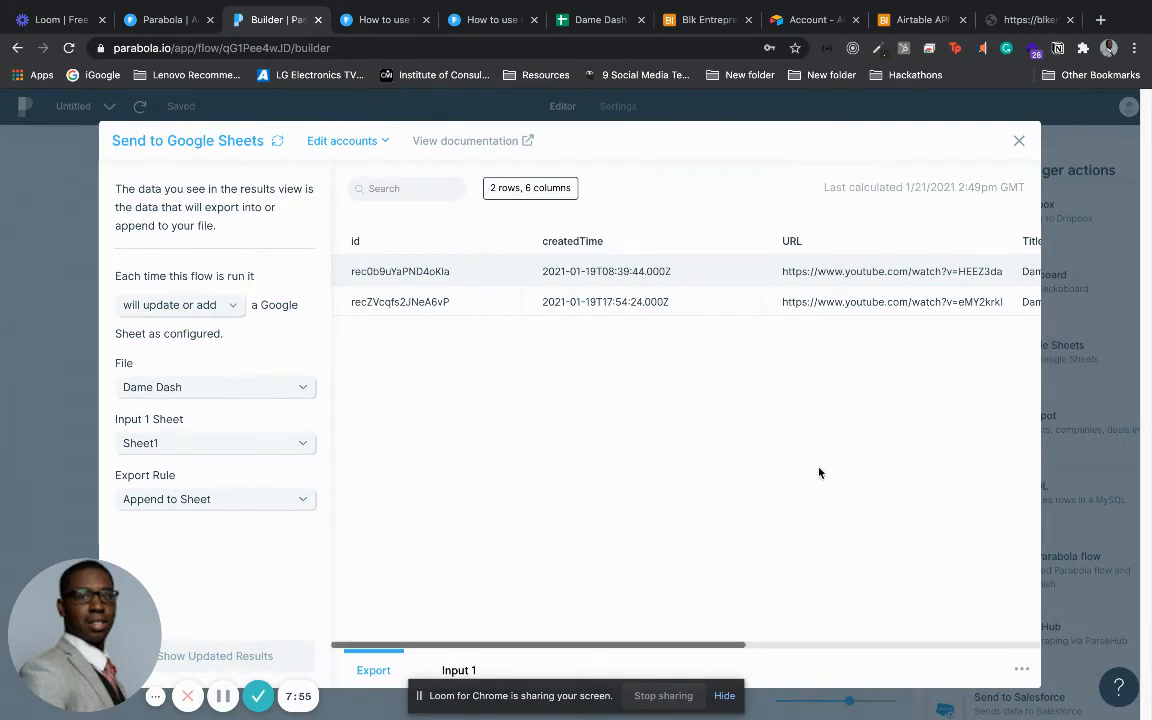
drag(697, 648, 938, 631)
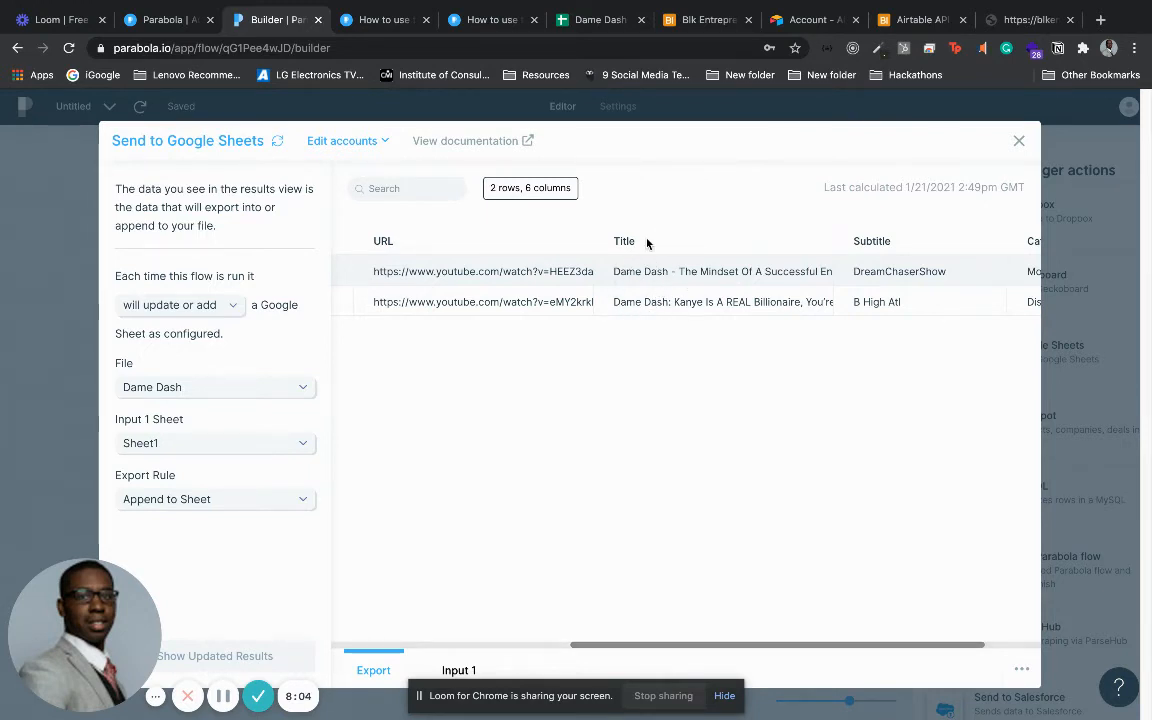
click(27, 354)
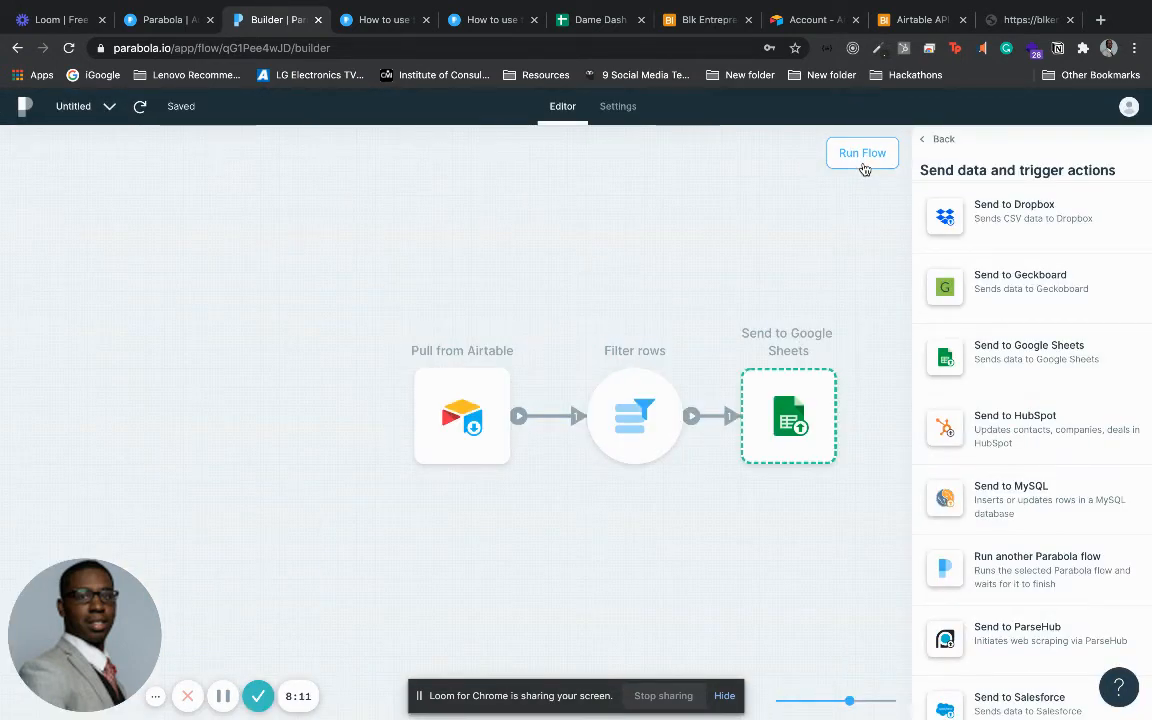
Rename the flow as Dame Dash in its settings and save the change.
click(620, 108)
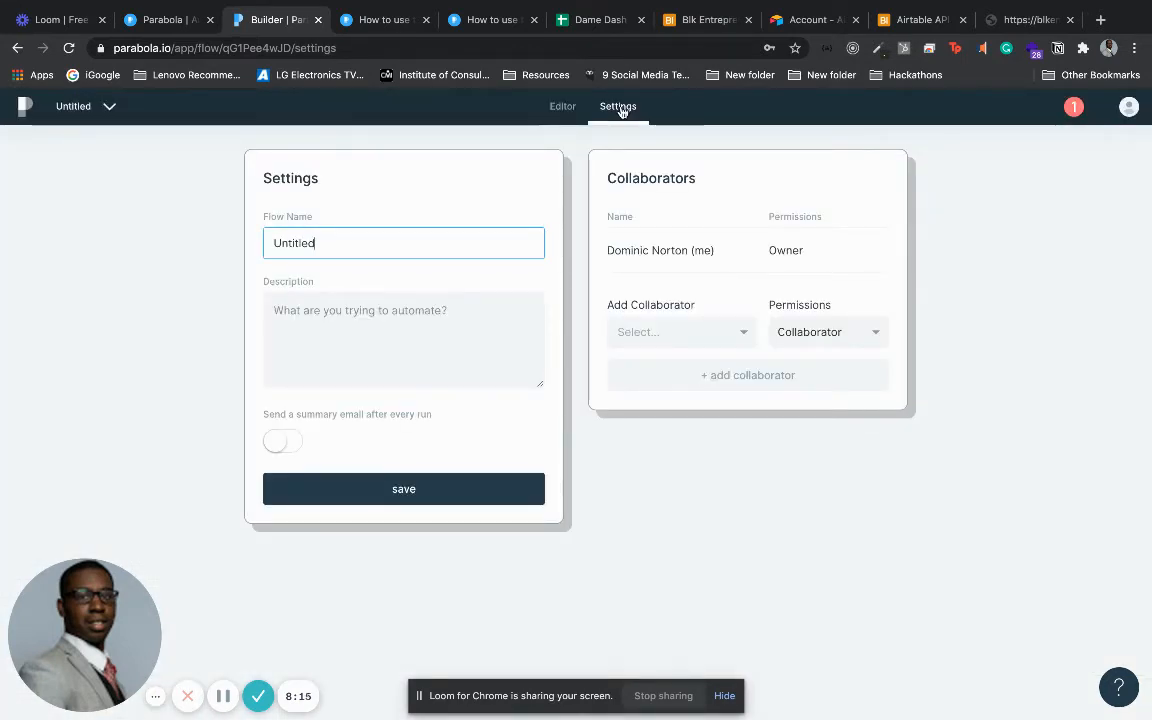
drag(391, 239, 237, 247)
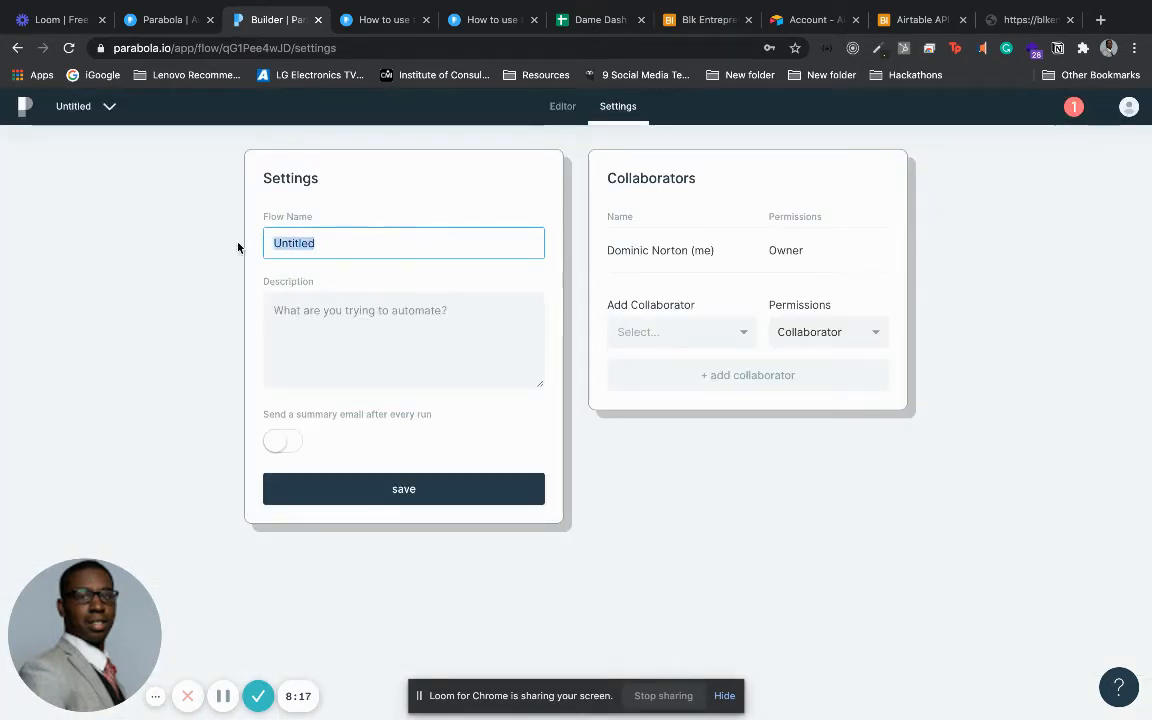
text(Dame Dash)
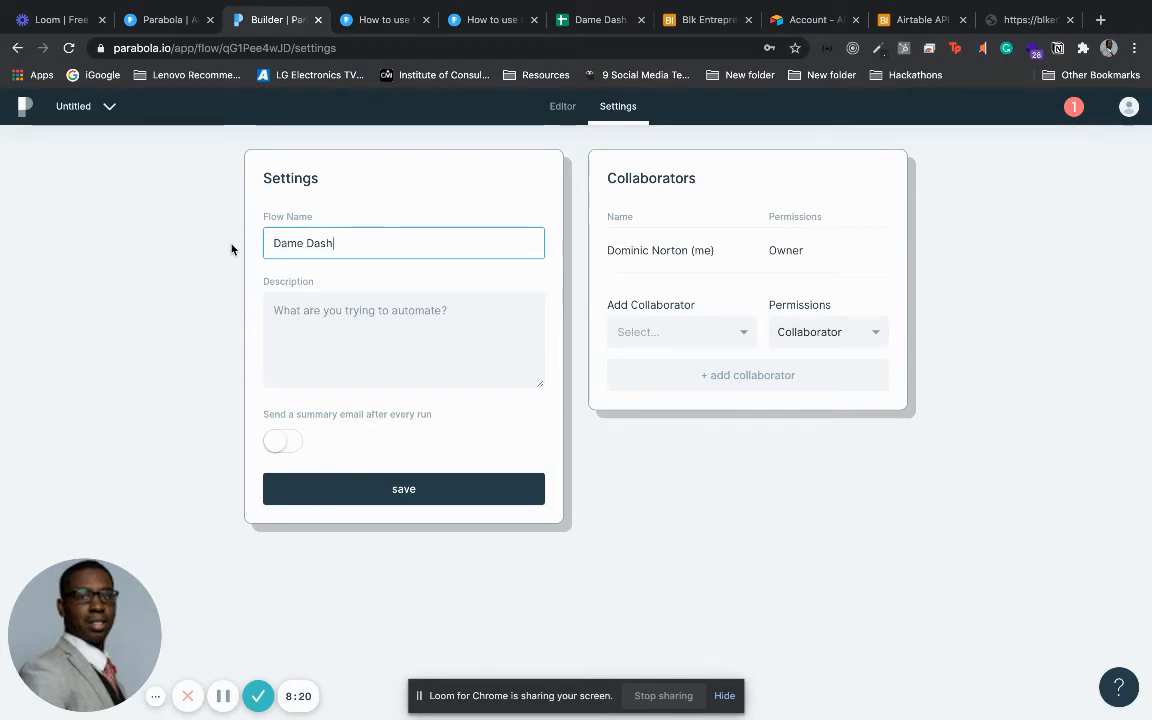
click(406, 184)
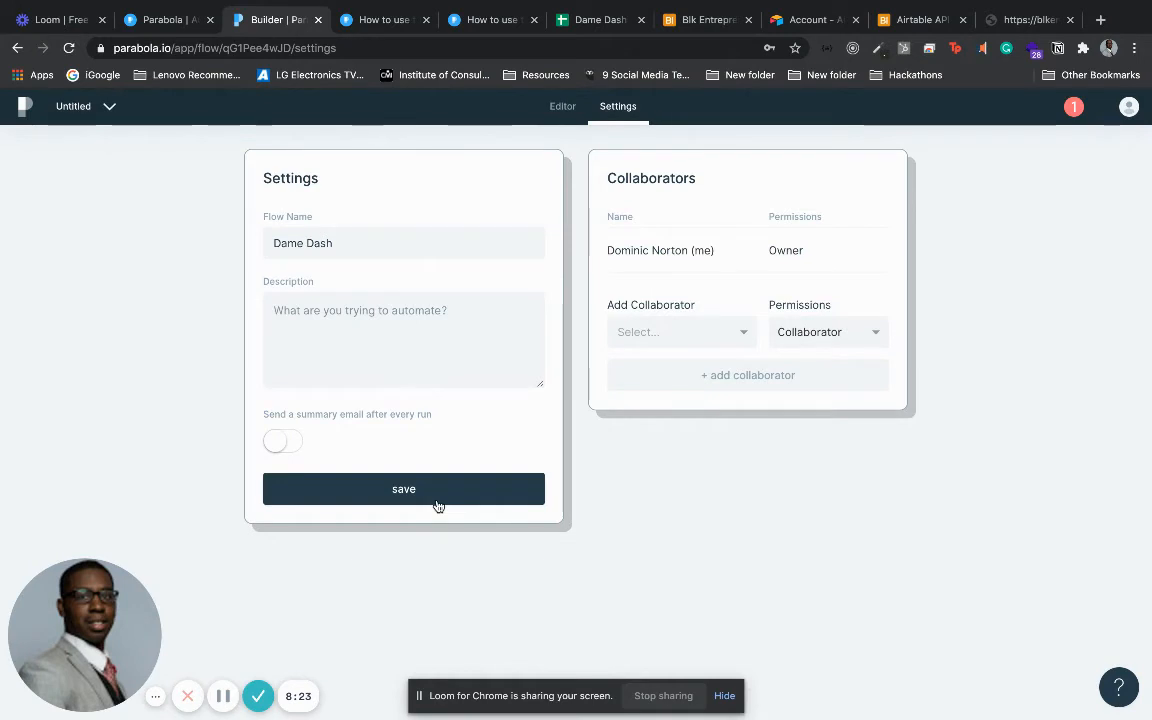
Run the Dame Dash flow from the editor and check its run history.
click(563, 107)
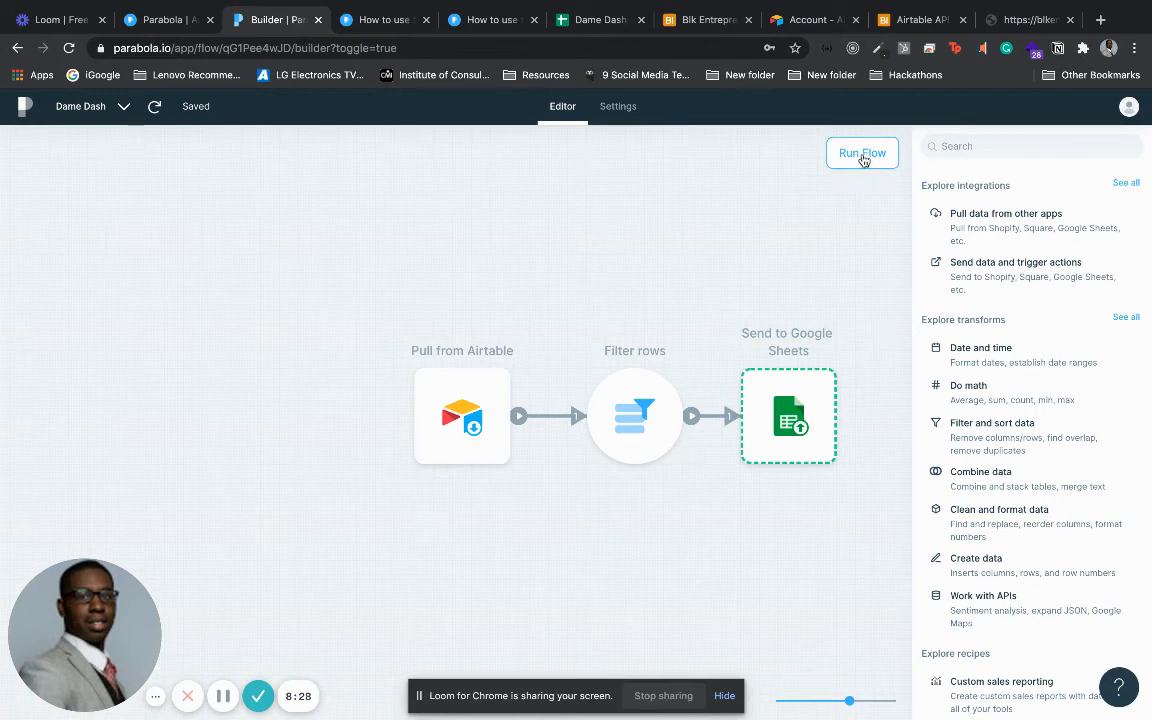
click(863, 155)
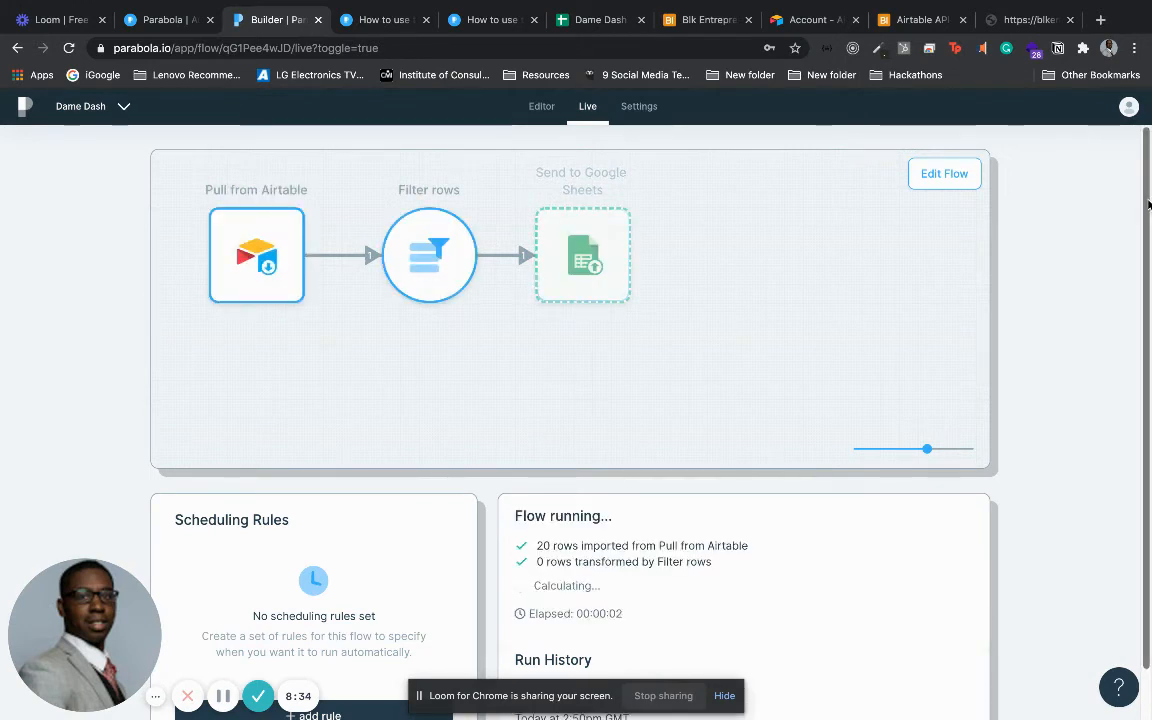
scroll(1148, 262, down, 1)
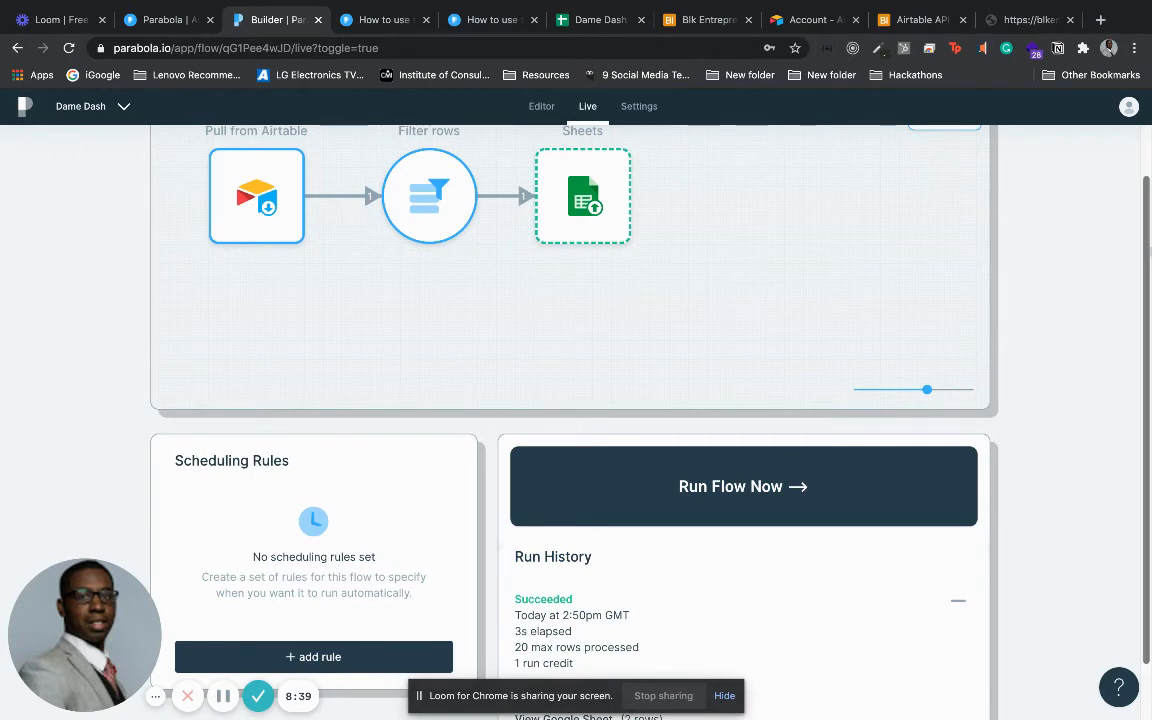
scroll(1146, 312, down, 1)
drag(1146, 312, 1147, 349)
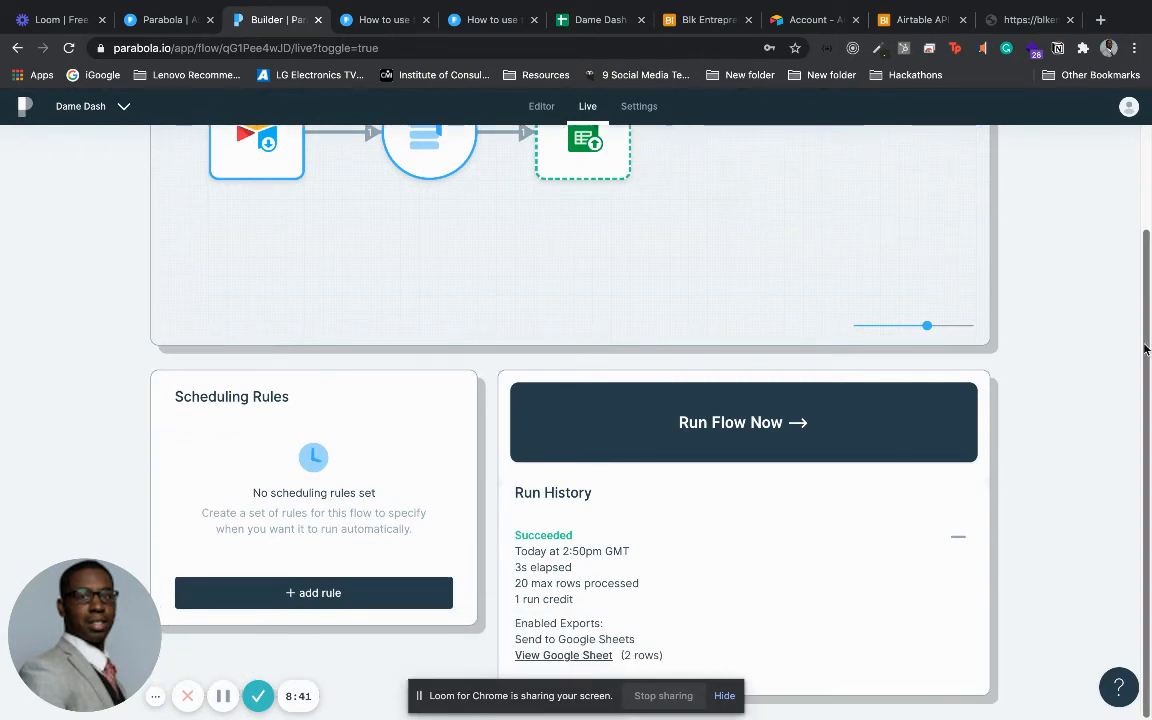
Save a scheduling rule that runs the flow once per day at 8:00am Europe/London, adding Sunday and Saturday to the weekdays.
click(373, 597)
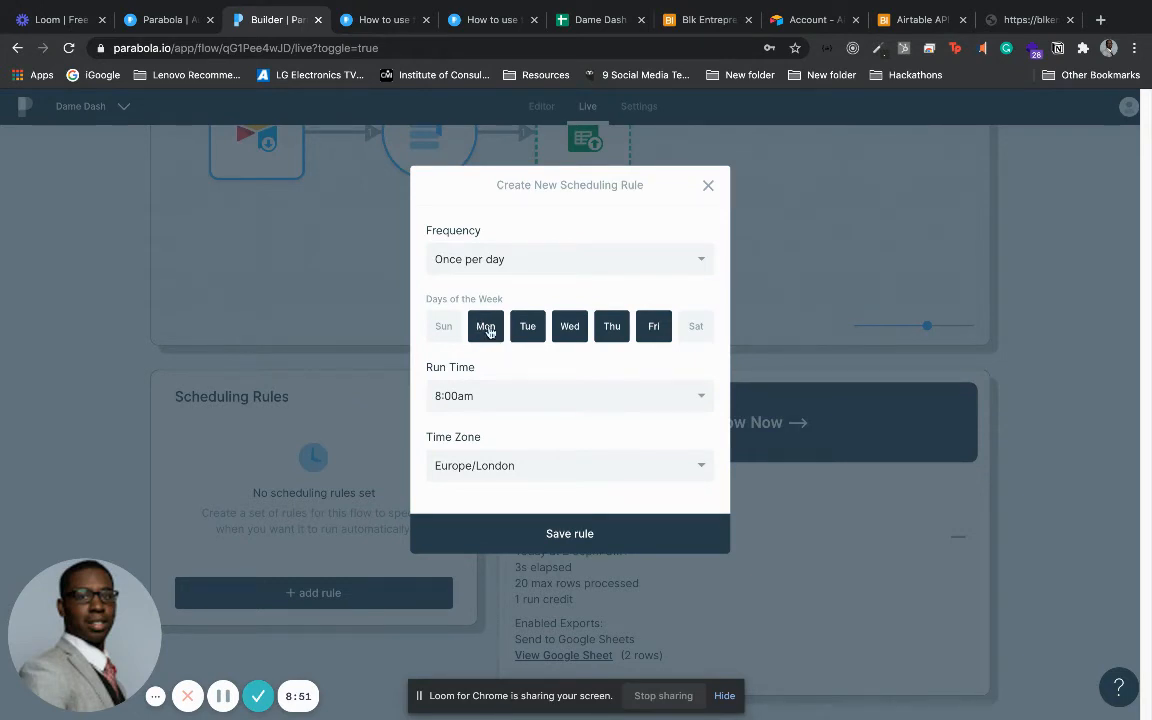
click(446, 326)
click(690, 327)
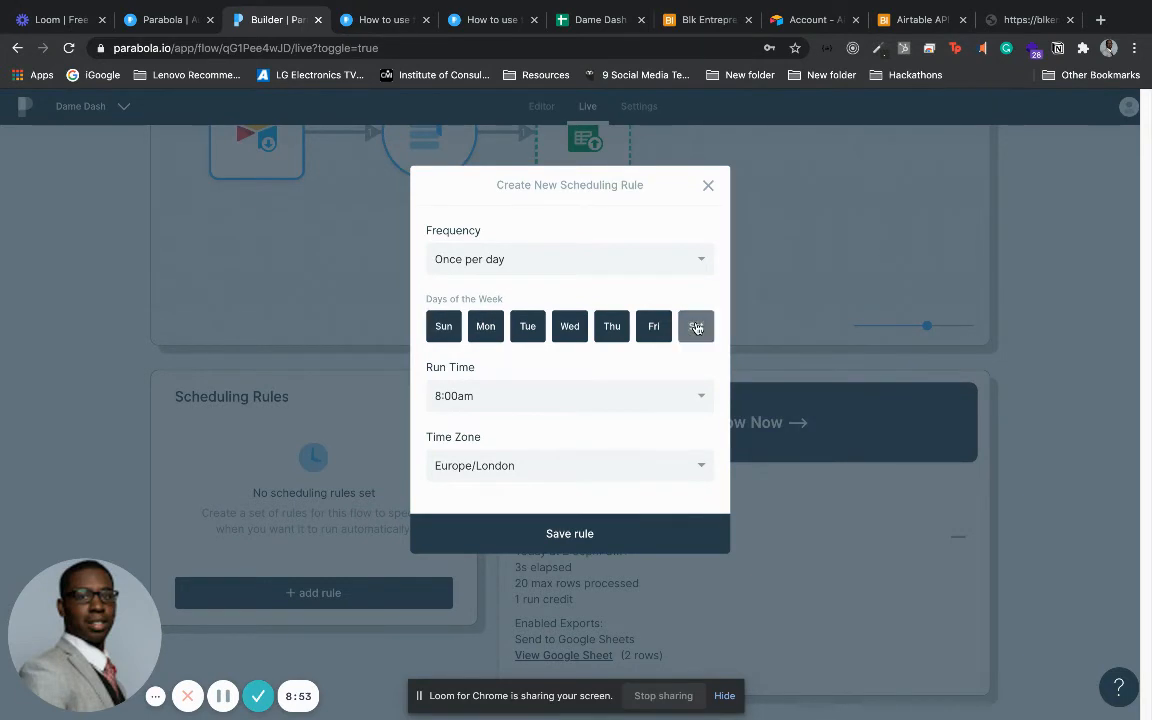
click(566, 537)
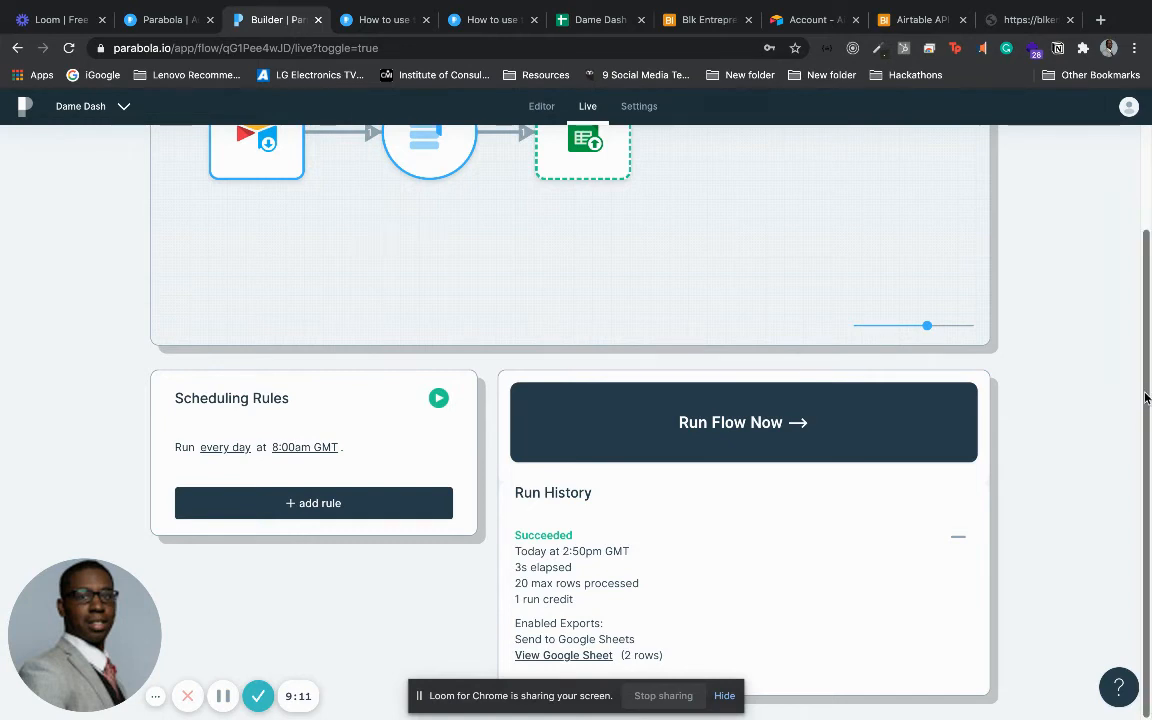
Check the exported rows in the Dame Dash spreadsheet in Google Sheets and return to the Parabola flow.
drag(1143, 463, 1139, 414)
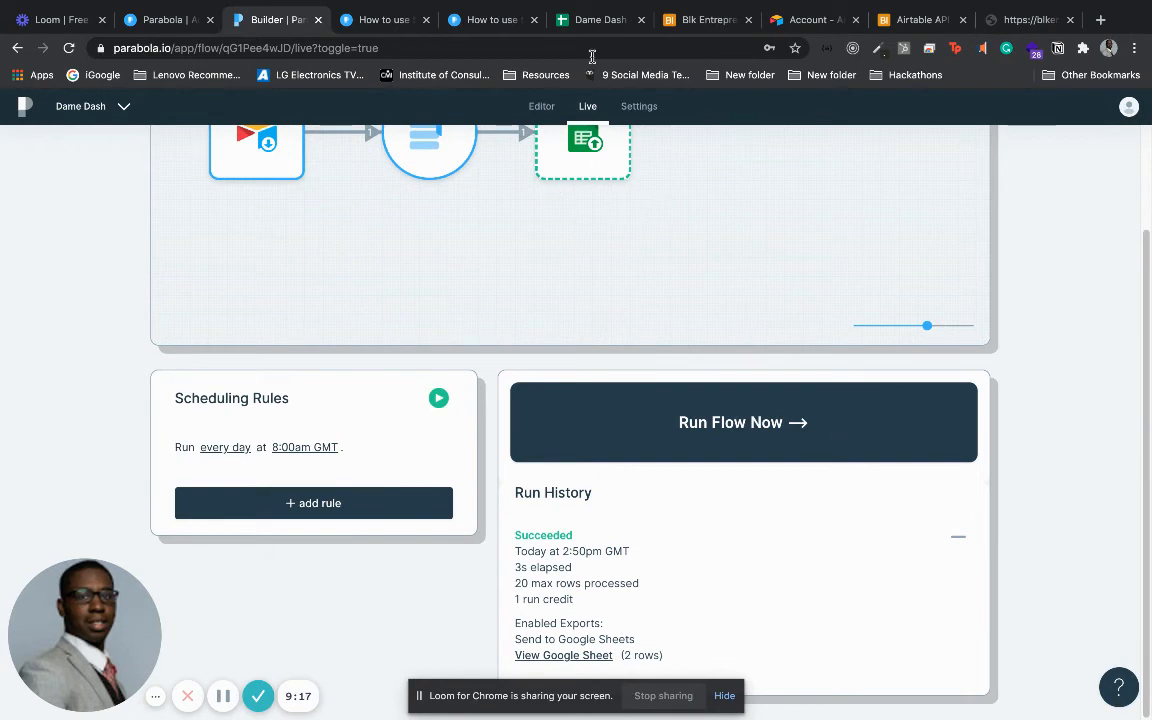
click(592, 20)
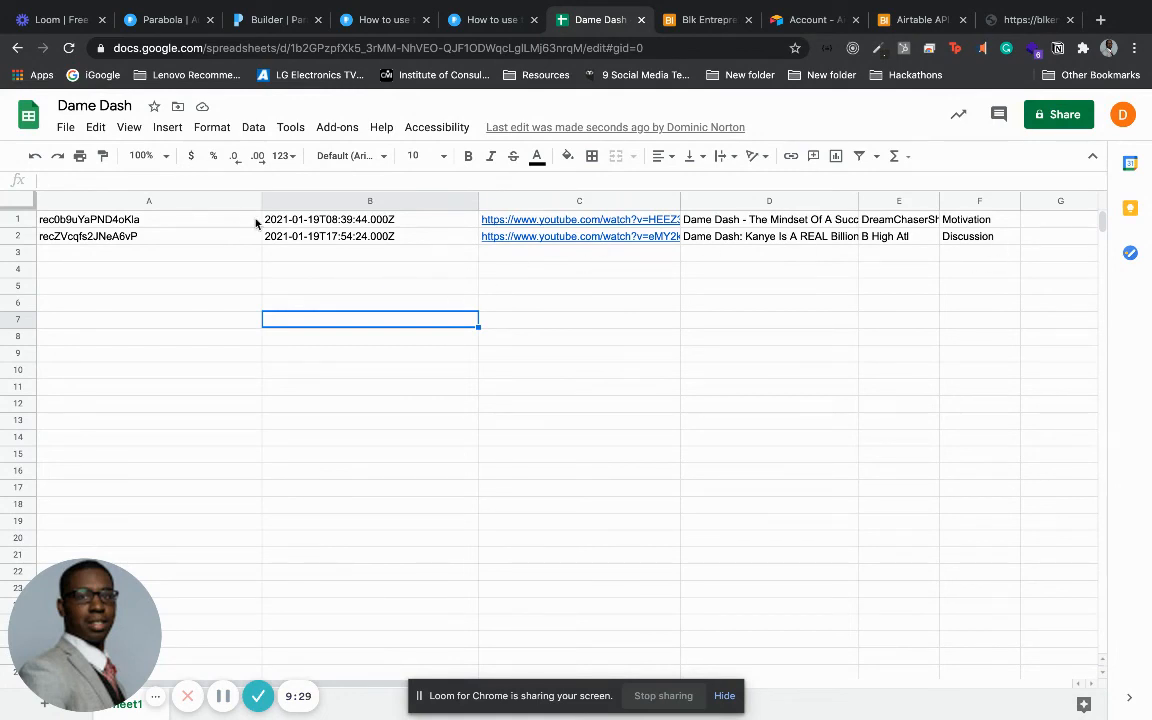
mouse_move(582, 236)
click(172, 28)
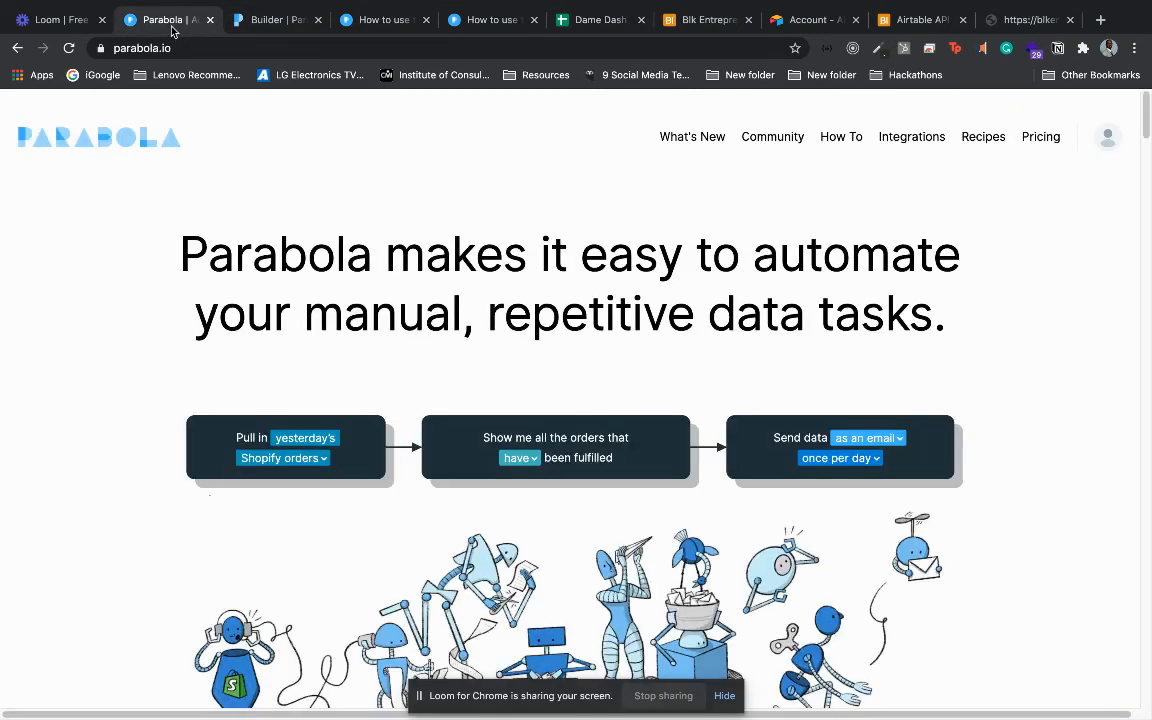
click(234, 20)
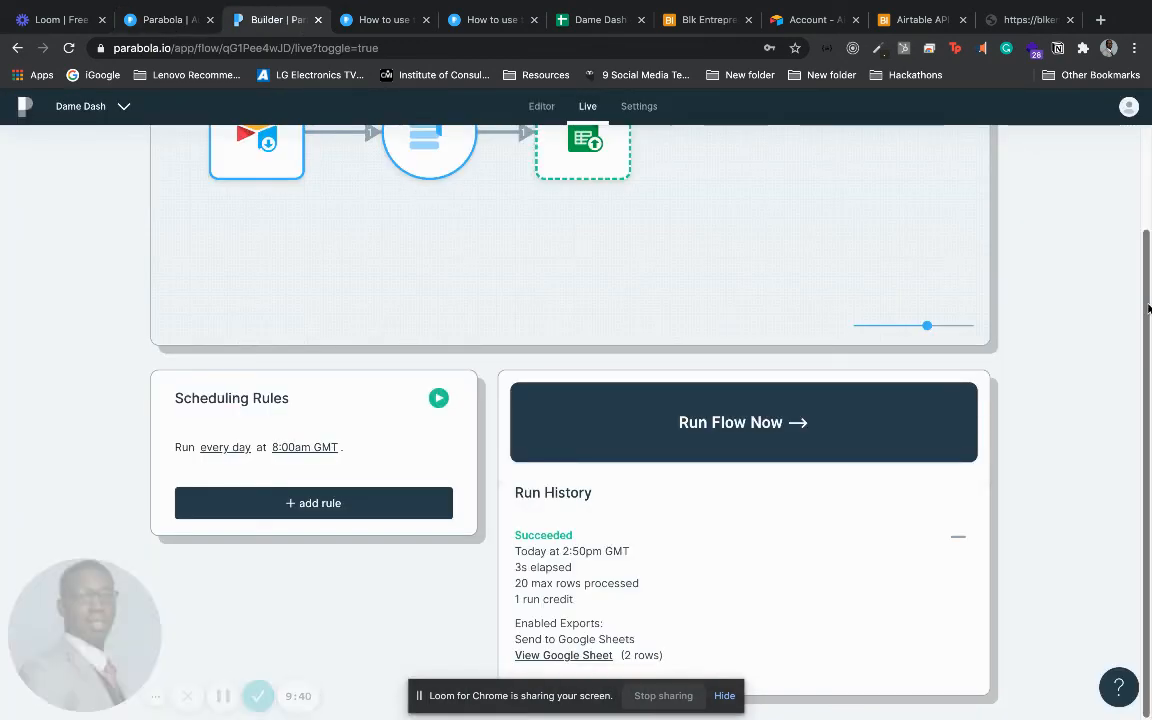
Reopen the Dame Dash flow in the editor and review its Airtable, filter and Google Sheets steps.
drag(1148, 299, 1140, 162)
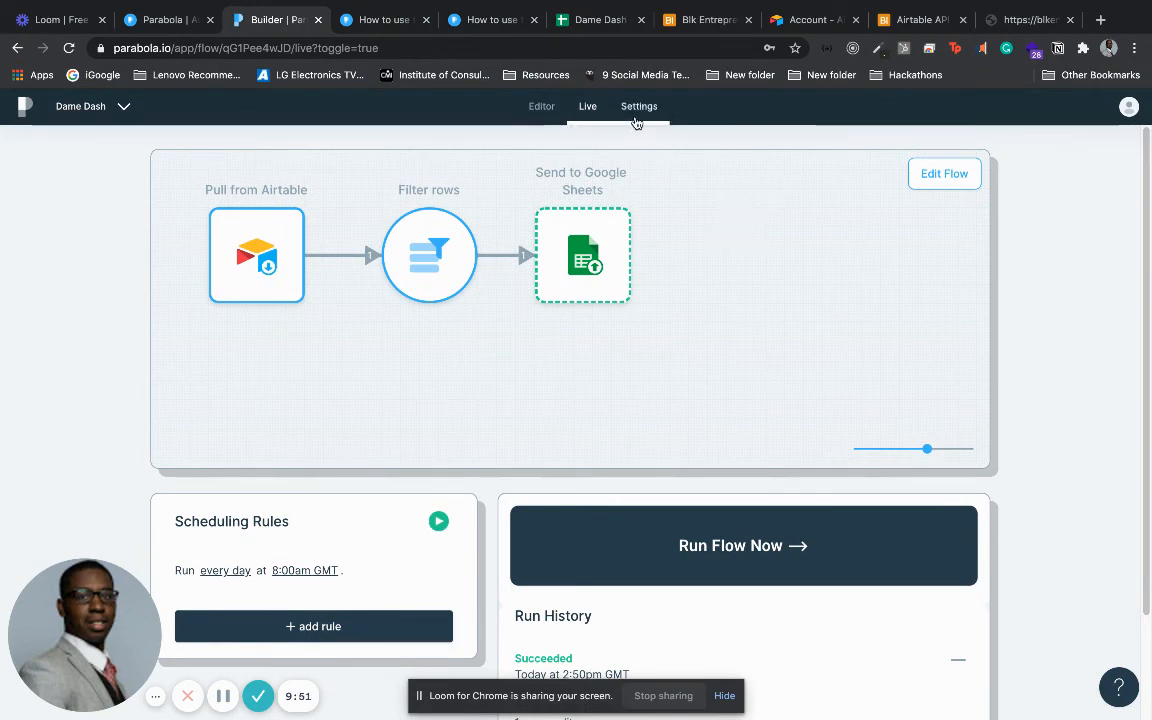
click(540, 110)
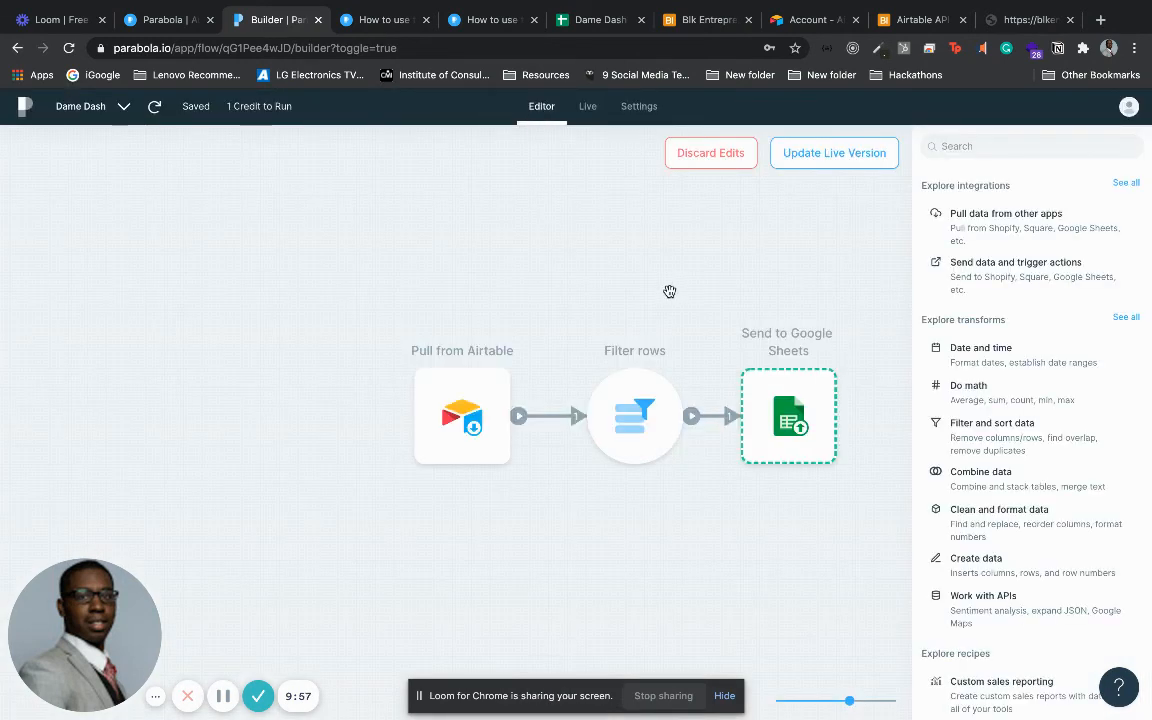
drag(706, 296, 530, 281)
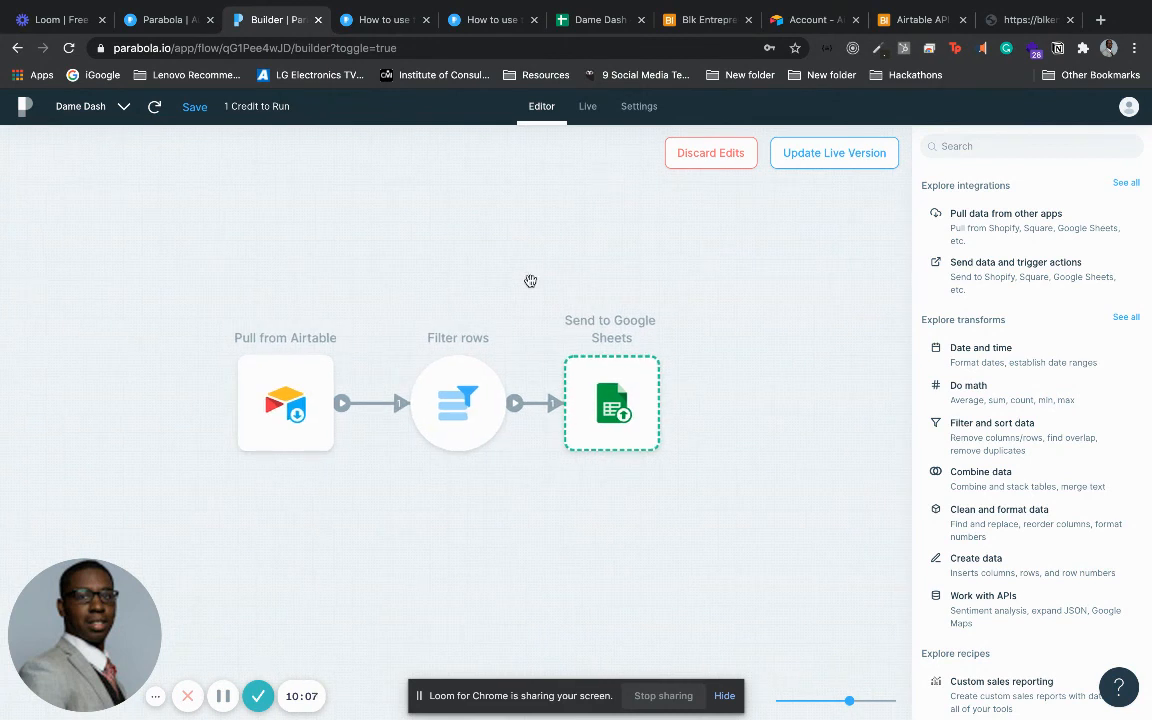
mouse_move(257, 427)
mouse_move(636, 467)
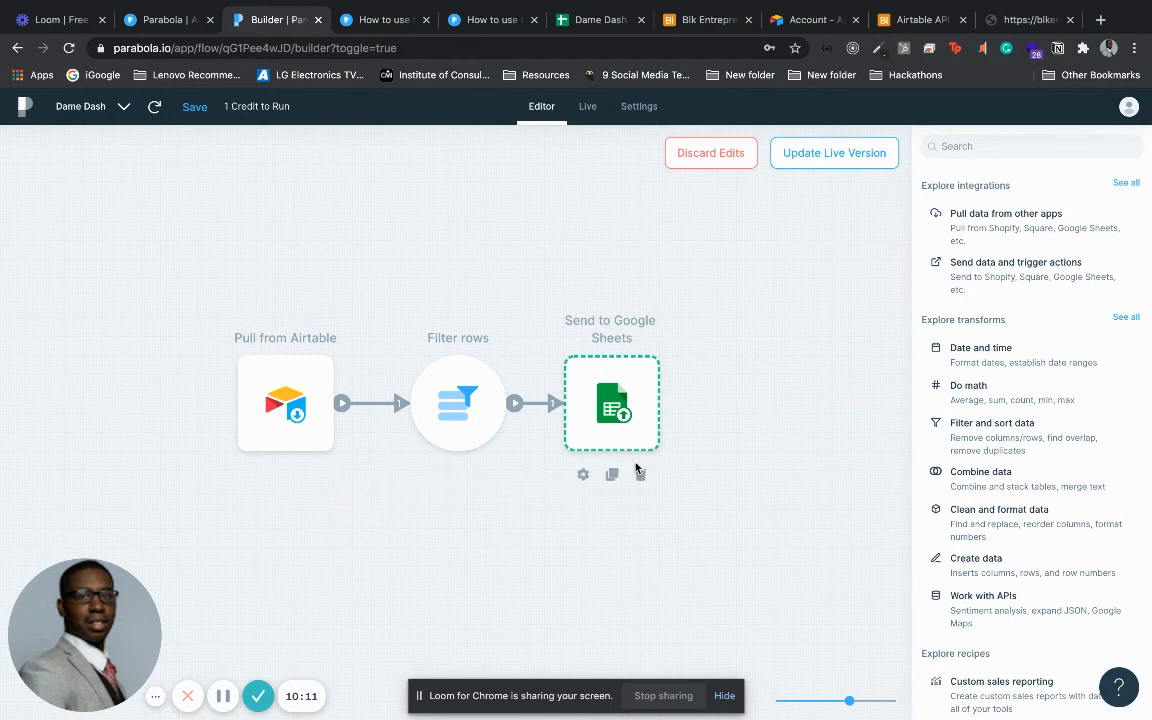